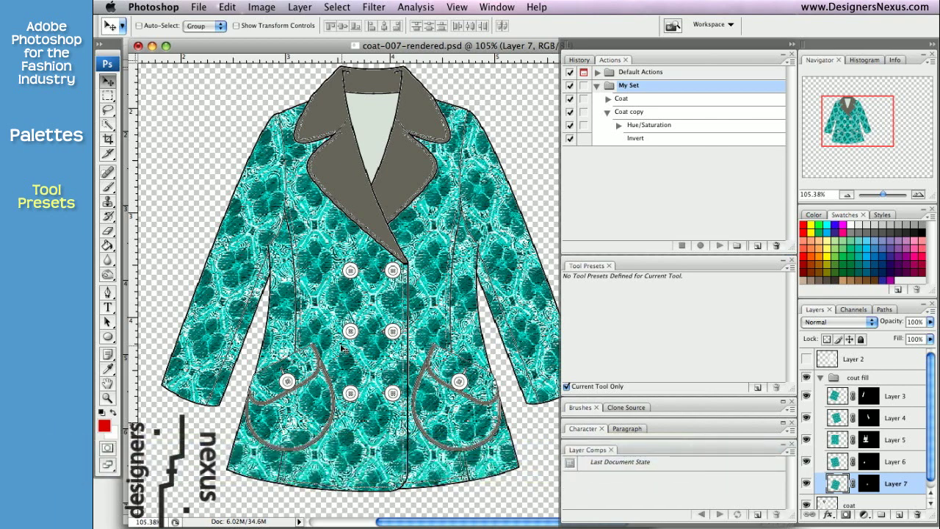
# Step: Toggle Current Tool Only off and back on, then target Layer 5 with Alt+[
pyautogui.click(567, 388)
pyautogui.click(567, 387)
pyautogui.hotkey('alt', ']')
pyautogui.hotkey('alt', ']')
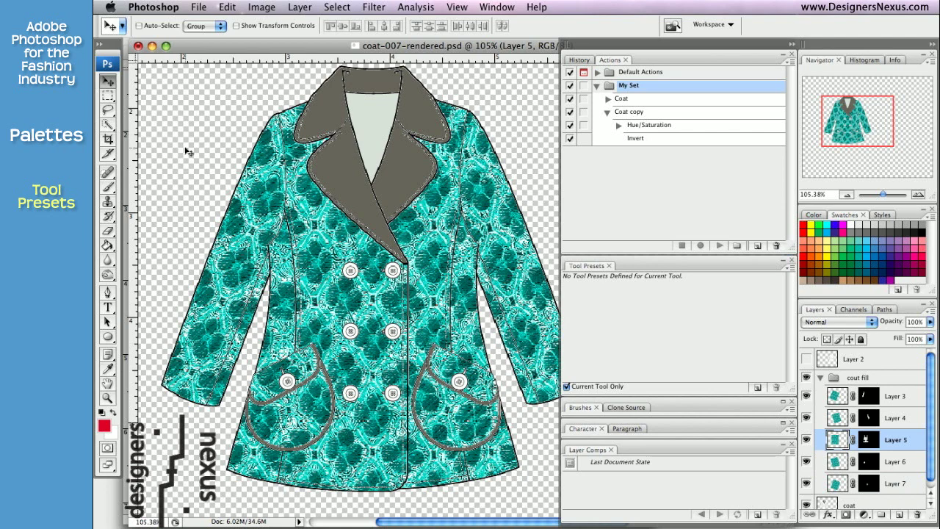
# Step: Select the Brush tool with a 100 px master diameter and 42% hardness
pyautogui.click(108, 186)
pyautogui.click(178, 26)
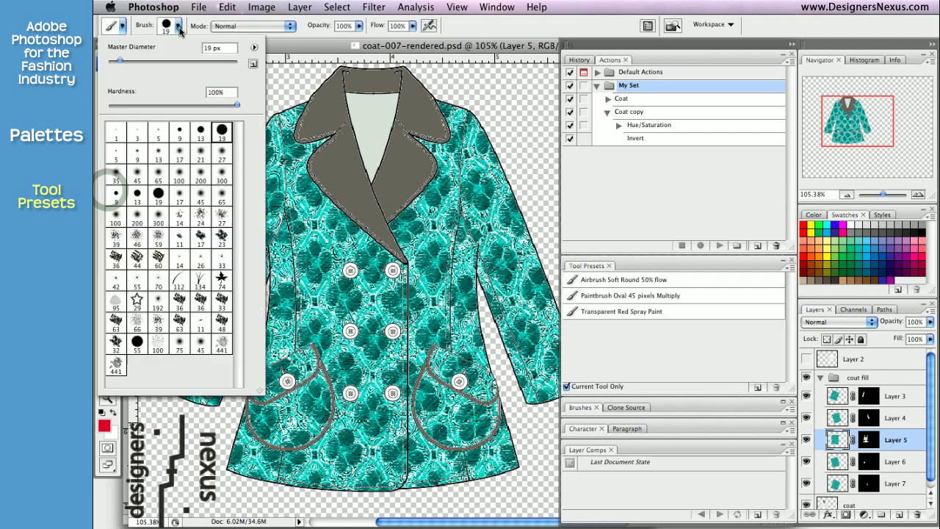
pyautogui.doubleClick(220, 49)
pyautogui.write('1')
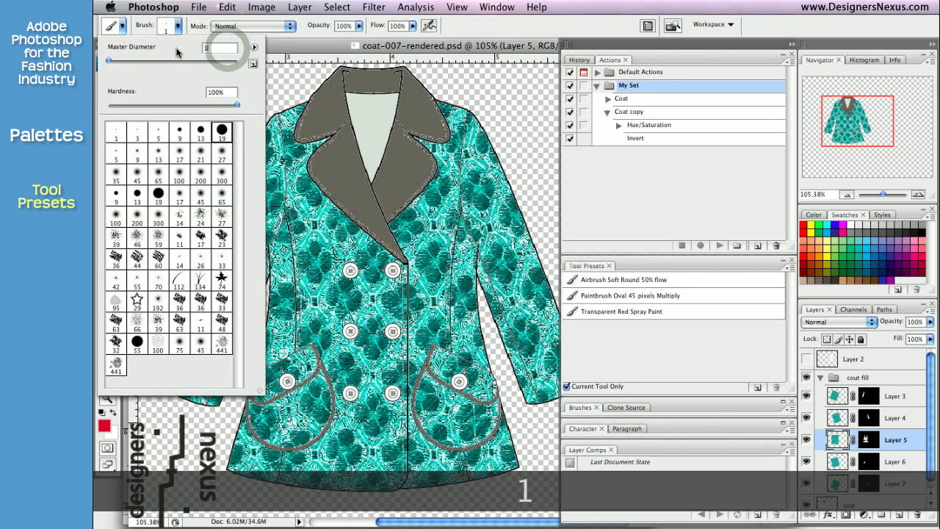
pyautogui.write('00')
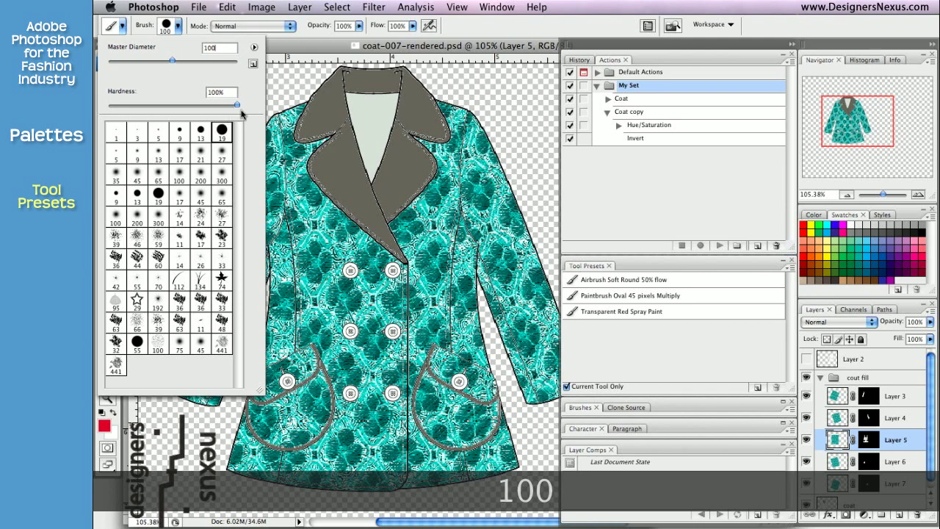
pyautogui.moveTo(238, 106); pyautogui.dragTo(162, 106)
pyautogui.click(286, 50)
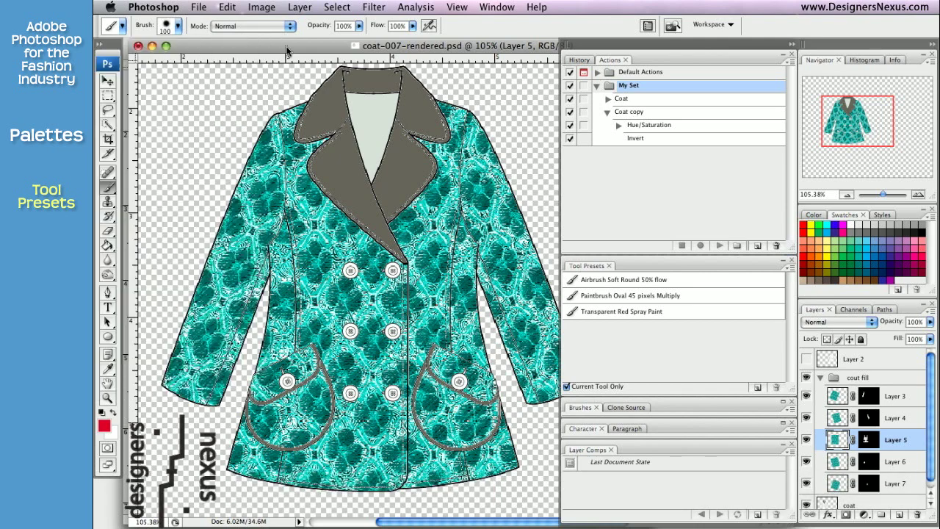
# Step: Set the brush blend mode to Exclusion and opacity to 50%
pyautogui.click(291, 28)
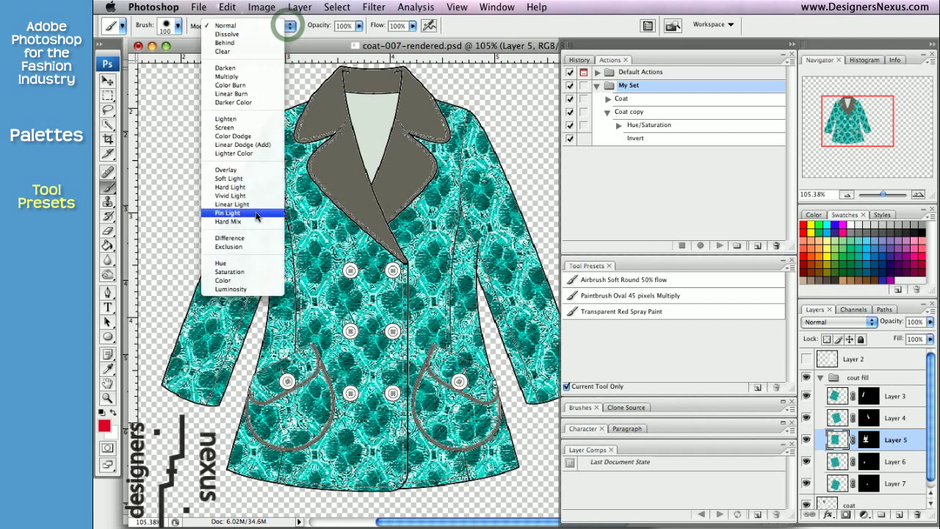
pyautogui.click(256, 247)
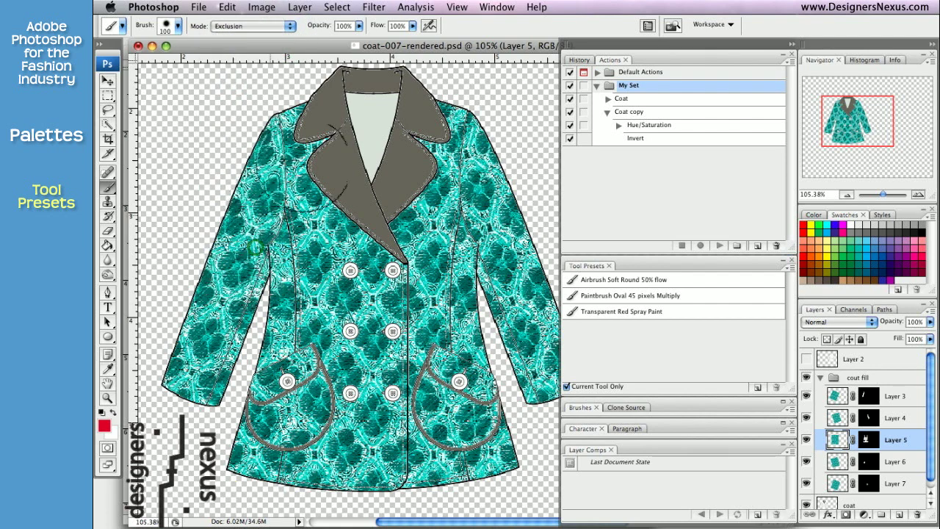
pyautogui.click(352, 26)
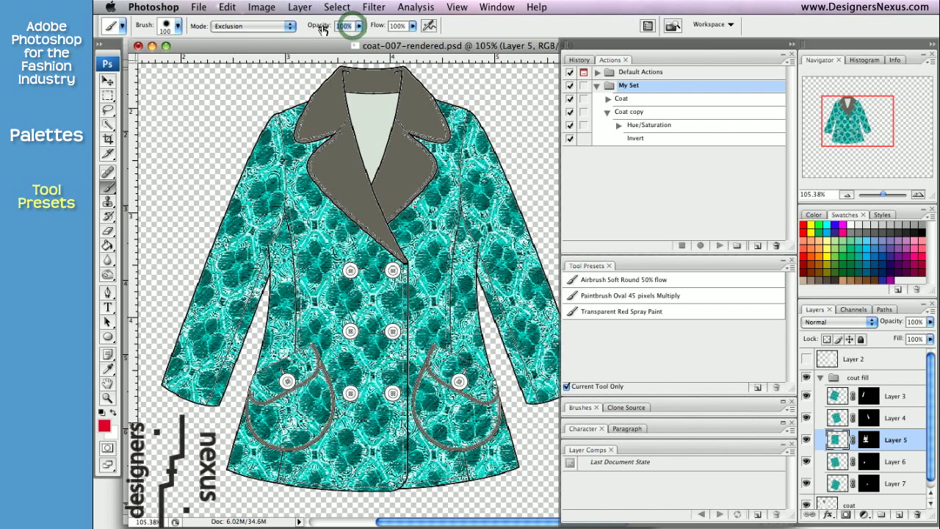
pyautogui.write('50')
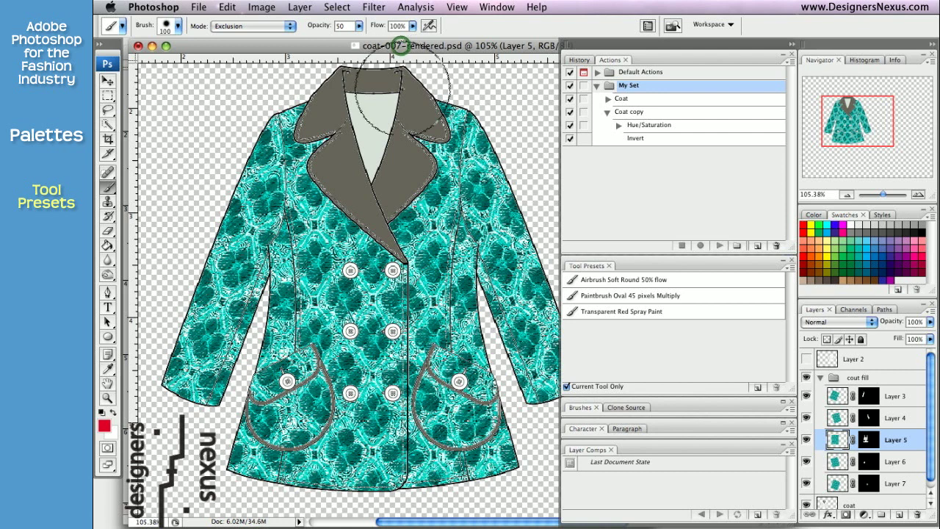
# Step: Paint translucent Exclusion tint over the coat's left front, right front and lapel
pyautogui.moveTo(334, 191)
pyautogui.mouseDown()
pyautogui.moveTo(319, 246)
pyautogui.moveTo(325, 273)
pyautogui.moveTo(327, 183)
pyautogui.moveTo(359, 220)
pyautogui.moveTo(330, 279)
pyautogui.moveTo(323, 247)
pyautogui.moveTo(272, 433)
pyautogui.moveTo(235, 470)
pyautogui.moveTo(352, 440)
pyautogui.mouseUp()
pyautogui.moveTo(424, 411)
pyautogui.mouseDown()
pyautogui.moveTo(450, 385)
pyautogui.moveTo(440, 393)
pyautogui.moveTo(374, 233)
pyautogui.mouseUp()
pyautogui.moveTo(389, 272)
pyautogui.mouseDown()
pyautogui.moveTo(433, 220)
pyautogui.moveTo(412, 257)
pyautogui.moveTo(415, 270)
pyautogui.moveTo(422, 147)
pyautogui.moveTo(433, 183)
pyautogui.moveTo(396, 220)
pyautogui.moveTo(523, 253)
pyautogui.mouseUp()
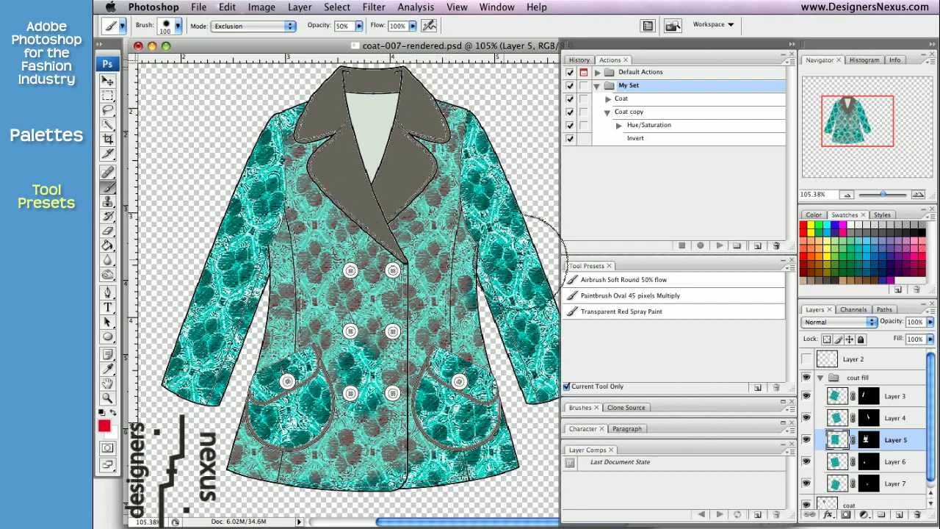
# Step: Save the brush as tool preset 'My Soft Brush Exclusion' with Include Color unchecked
pyautogui.click(756, 387)
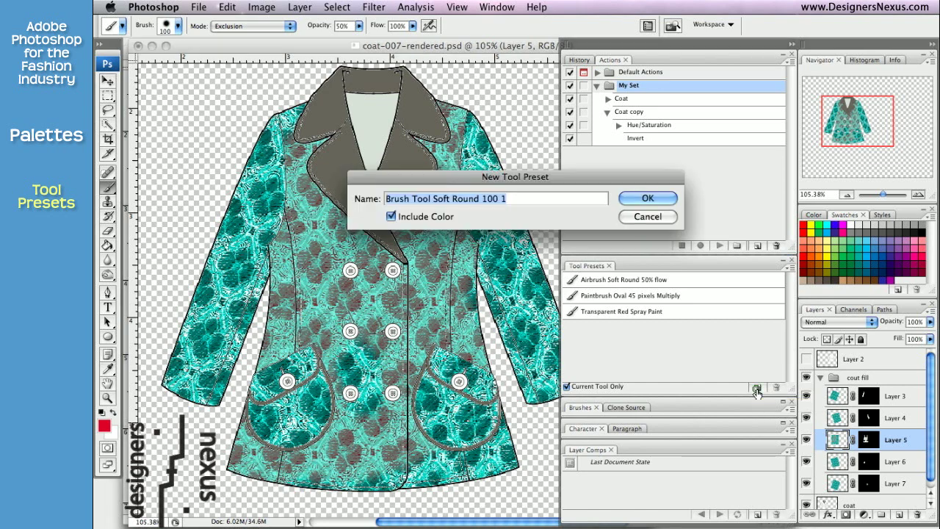
pyautogui.click(391, 216)
pyautogui.write('My ')
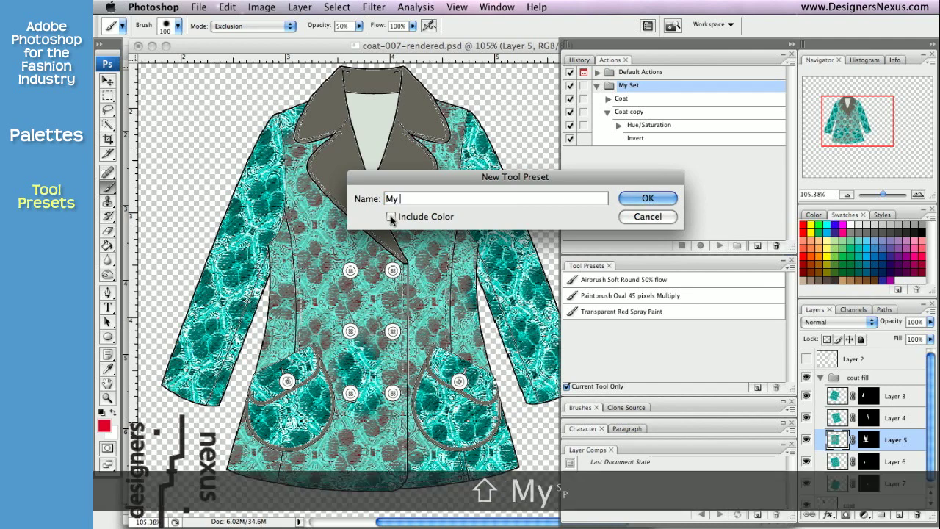
pyautogui.write('Soft B')
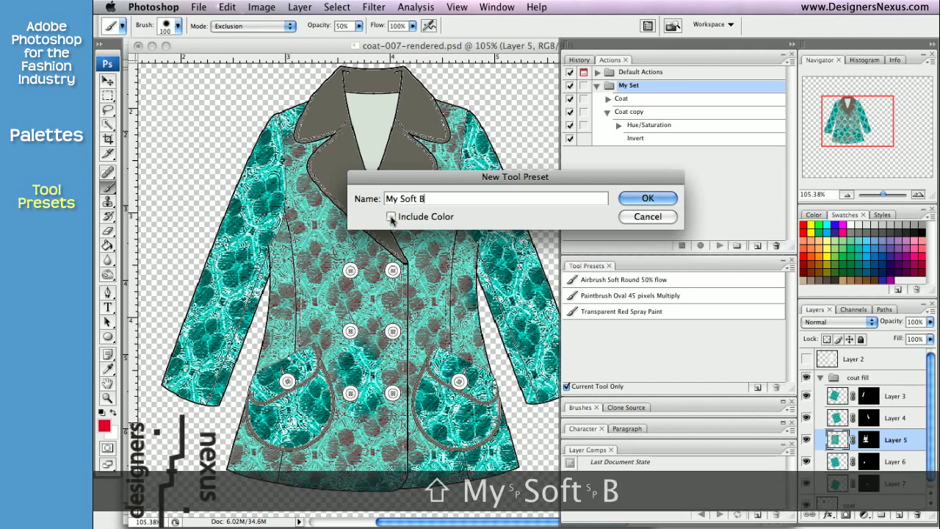
pyautogui.write('rush E')
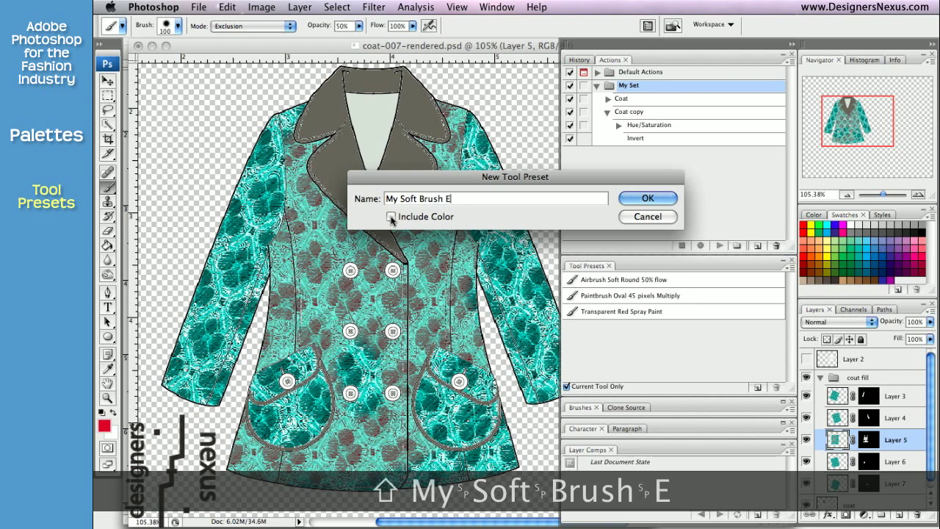
pyautogui.write('xclusion')
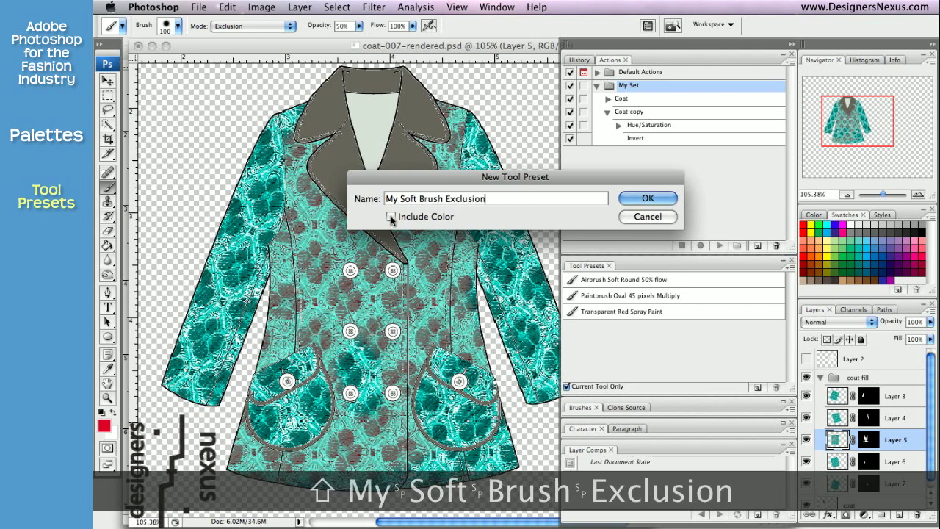
pyautogui.click(629, 198)
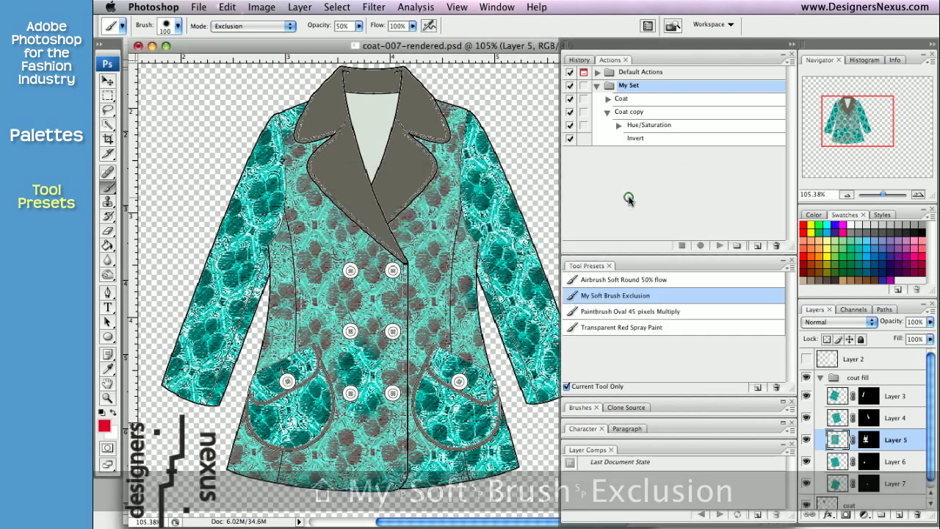
# Step: Try the Oval 45 Multiply and Transparent Red Spray Paint presets, undoing the red spray
pyautogui.click(597, 312)
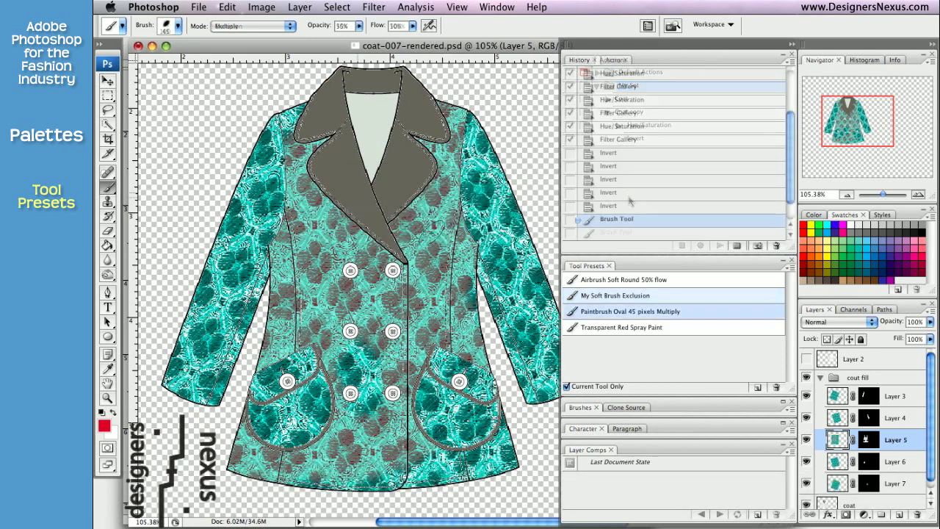
pyautogui.click(614, 328)
pyautogui.moveTo(485, 286)
pyautogui.mouseDown()
pyautogui.moveTo(335, 257)
pyautogui.moveTo(316, 323)
pyautogui.moveTo(287, 253)
pyautogui.moveTo(440, 477)
pyautogui.moveTo(470, 242)
pyautogui.moveTo(467, 289)
pyautogui.mouseUp()
pyautogui.press('super+z')
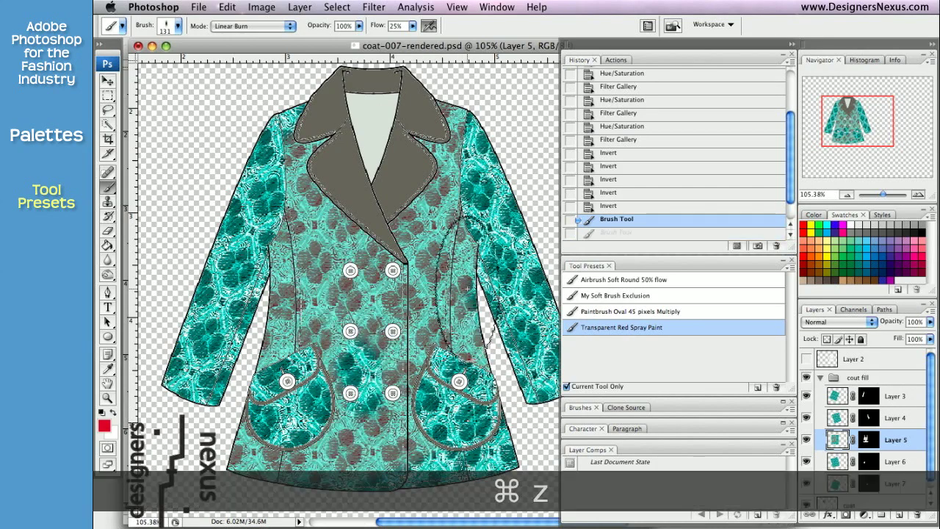
# Step: With My Soft Brush Exclusion, dull the left sleeve on Layer 3 and right sleeve on Layer 4
pyautogui.click(832, 395)
pyautogui.click(591, 296)
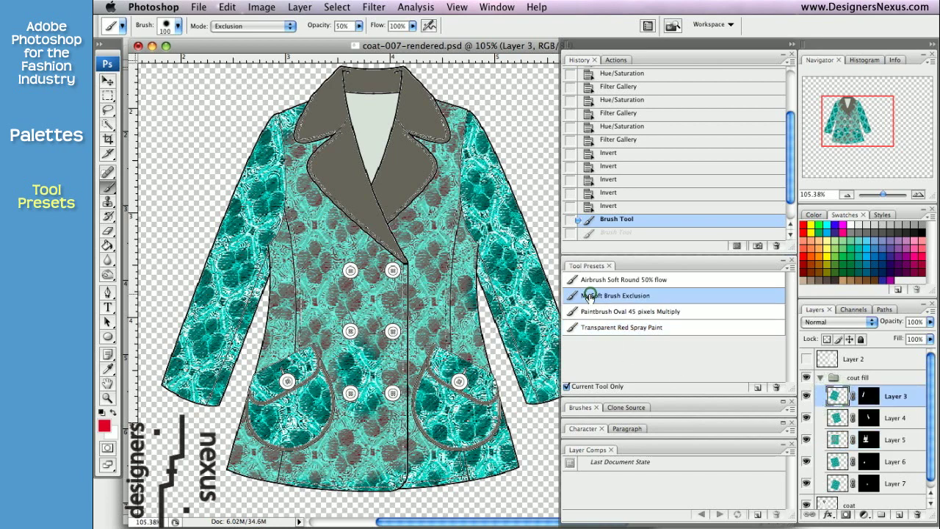
pyautogui.moveTo(281, 170)
pyautogui.mouseDown()
pyautogui.moveTo(193, 421)
pyautogui.moveTo(194, 390)
pyautogui.mouseUp()
pyautogui.click(837, 417)
pyautogui.moveTo(466, 165)
pyautogui.mouseDown()
pyautogui.moveTo(533, 337)
pyautogui.moveTo(474, 159)
pyautogui.mouseUp()
# Step: Dull the lower front on Layer 5 and both pockets on the pocket layer
pyautogui.click(837, 439)
pyautogui.moveTo(399, 414)
pyautogui.mouseDown()
pyautogui.moveTo(514, 445)
pyautogui.moveTo(255, 127)
pyautogui.moveTo(378, 475)
pyautogui.moveTo(470, 448)
pyautogui.mouseUp()
pyautogui.click(837, 483)
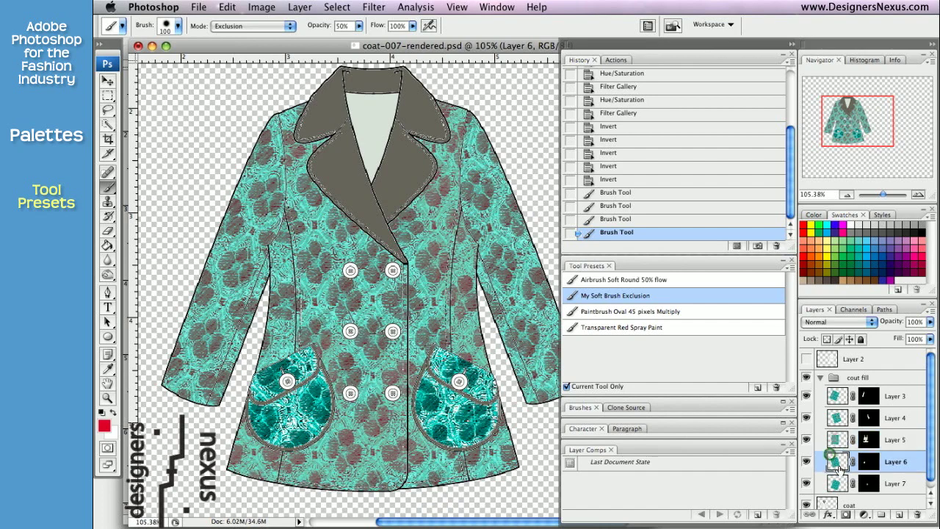
pyautogui.moveTo(294, 367)
pyautogui.mouseDown()
pyautogui.moveTo(242, 396)
pyautogui.moveTo(283, 433)
pyautogui.mouseUp()
pyautogui.moveTo(470, 382)
pyautogui.mouseDown()
pyautogui.moveTo(455, 397)
pyautogui.moveTo(377, 414)
pyautogui.mouseUp()
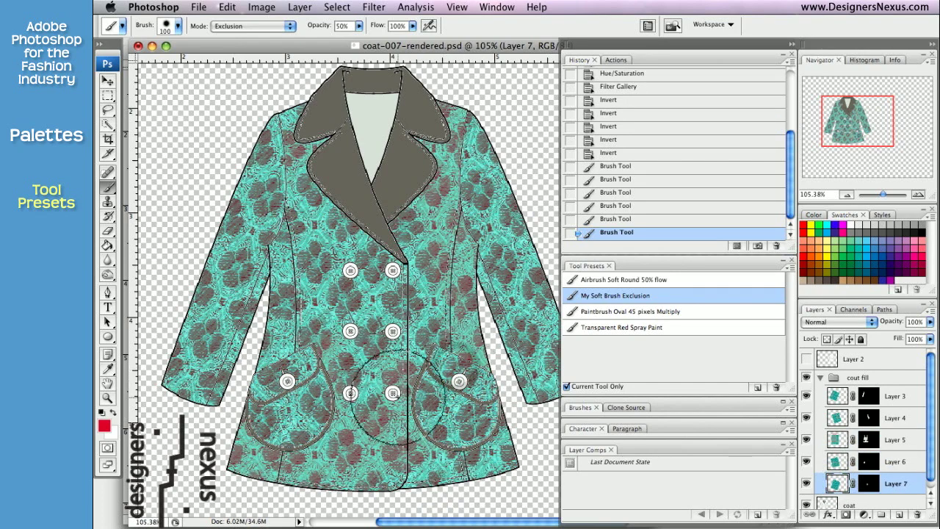
# Step: Check the tool preset quick list for the Brush, Move and Lasso tools
pyautogui.click(123, 28)
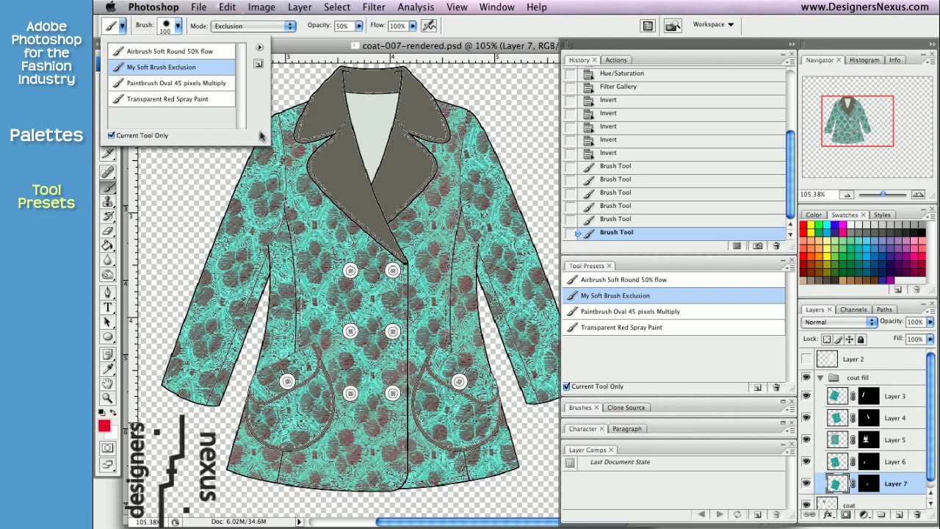
pyautogui.click(122, 29)
pyautogui.click(107, 81)
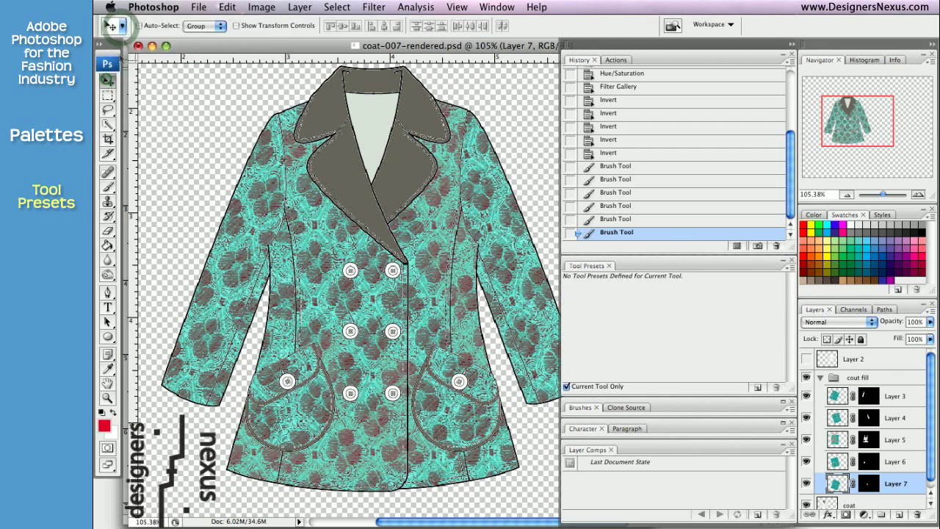
pyautogui.click(124, 28)
pyautogui.click(108, 109)
pyautogui.click(123, 28)
pyautogui.click(122, 28)
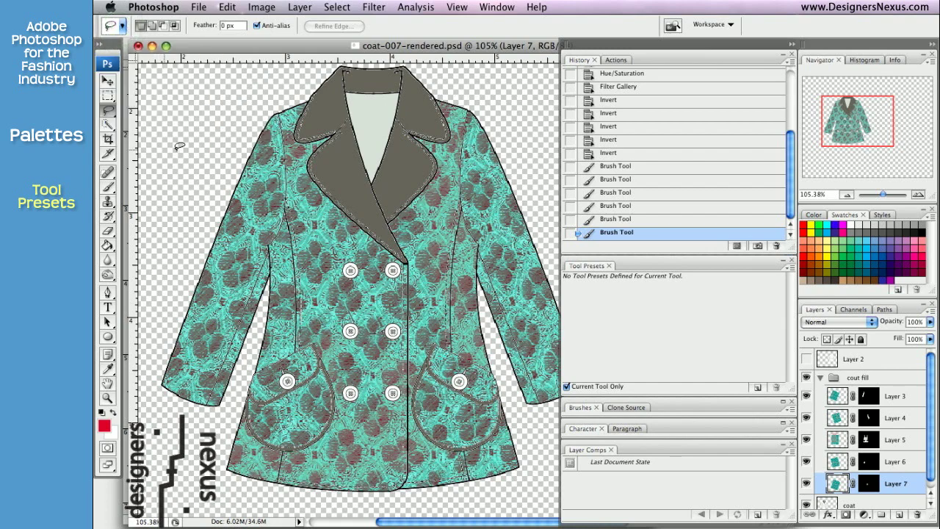
# Step: Toggle Current Tool Only off and on, then close the Tool Presets palette
pyautogui.click(567, 386)
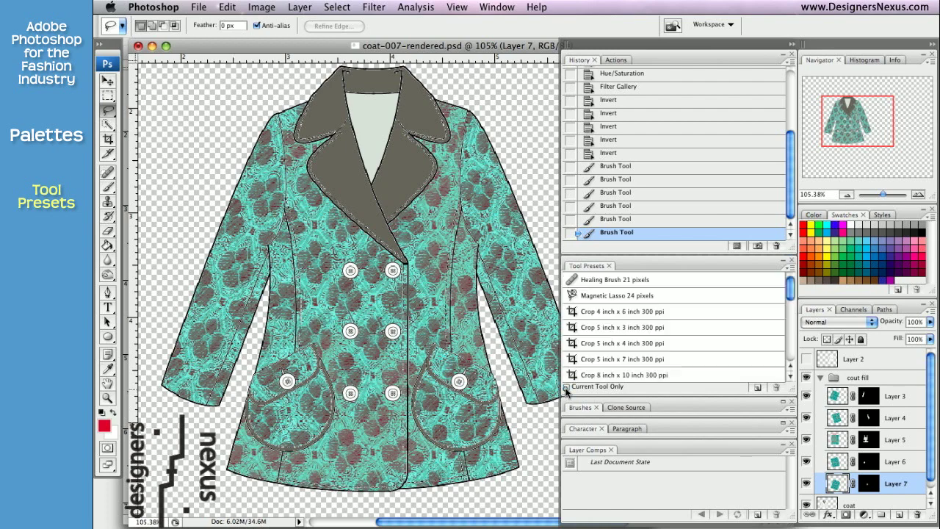
pyautogui.click(566, 388)
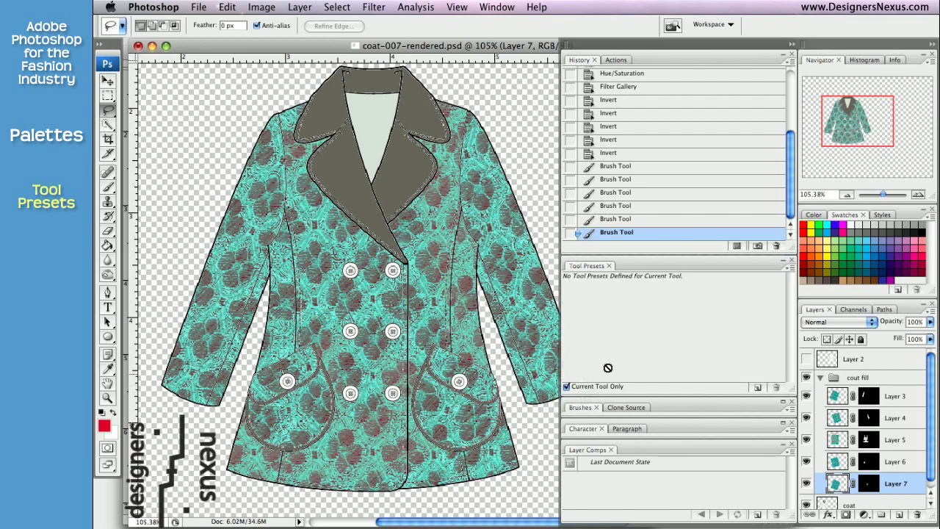
pyautogui.click(609, 265)
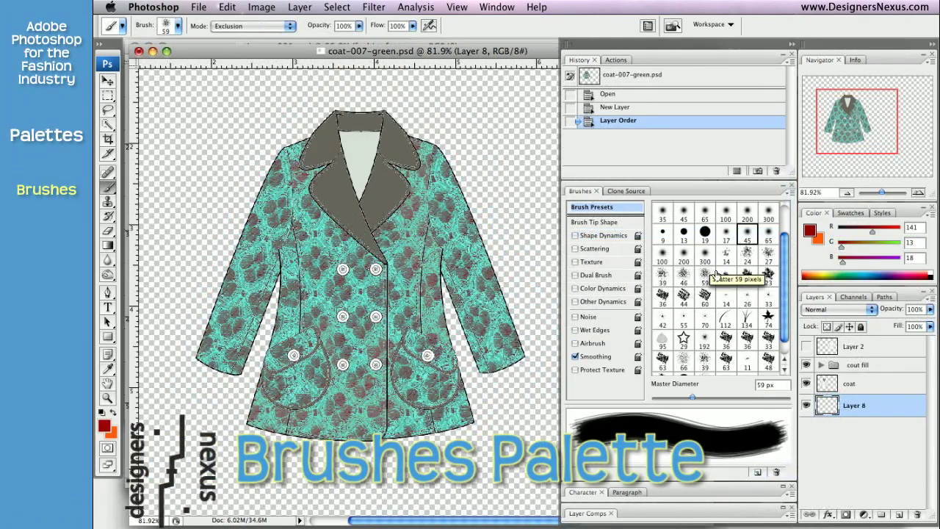
# Step: Choose the Scattered Maple Leaves 74 brush and paint red leaves at the canvas top-left
pyautogui.click(683, 295)
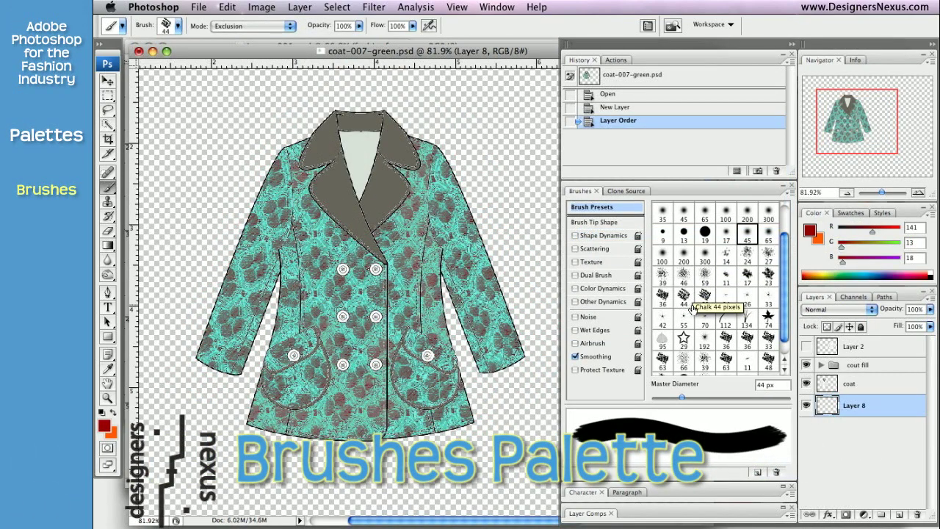
pyautogui.click(697, 327)
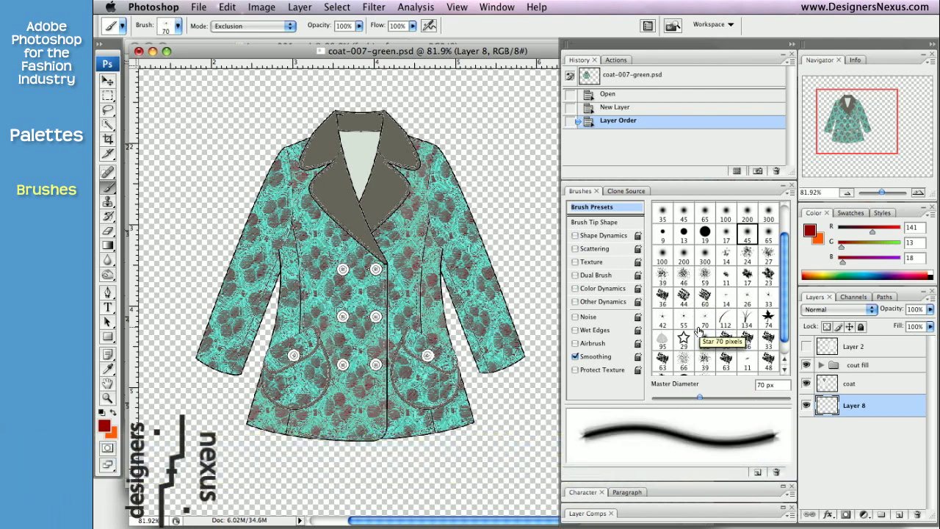
pyautogui.click(765, 320)
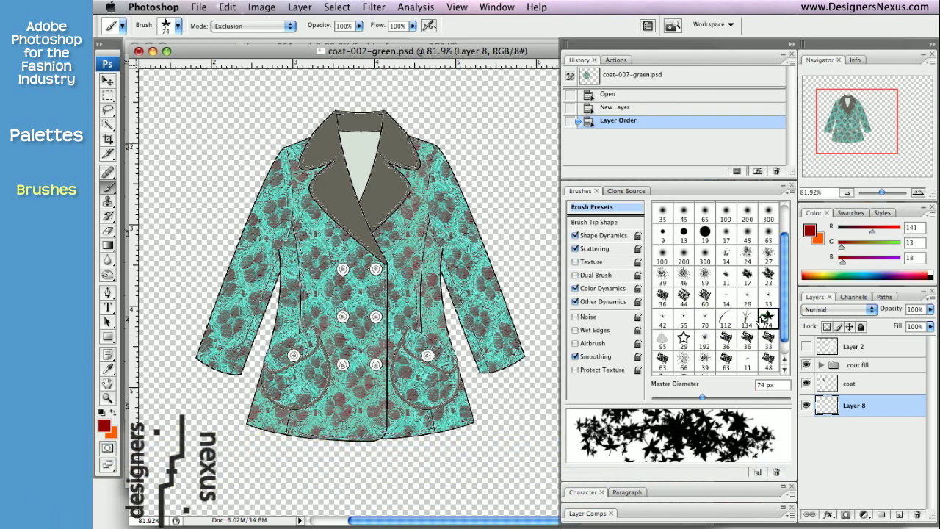
pyautogui.moveTo(199, 126)
pyautogui.mouseDown()
pyautogui.moveTo(263, 98)
pyautogui.moveTo(296, 103)
pyautogui.mouseUp()
# Step: Set Shape Dynamics Size Jitter to 46% and Minimum Diameter to 11%, then paint more leaves upper right
pyautogui.click(610, 235)
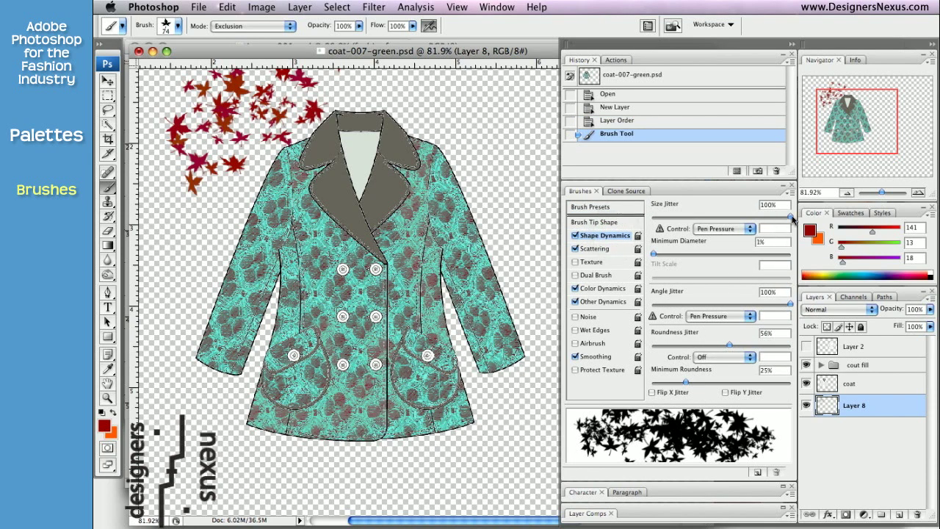
pyautogui.moveTo(792, 218); pyautogui.dragTo(717, 217)
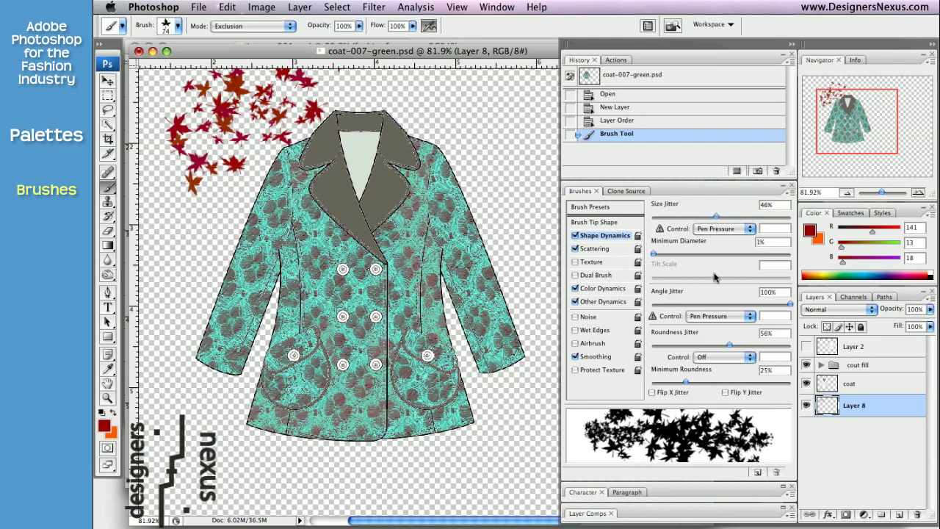
pyautogui.moveTo(653, 253); pyautogui.dragTo(667, 254)
pyautogui.moveTo(451, 111)
pyautogui.mouseDown()
pyautogui.moveTo(481, 140)
pyautogui.moveTo(520, 106)
pyautogui.moveTo(480, 125)
pyautogui.moveTo(508, 184)
pyautogui.mouseUp()
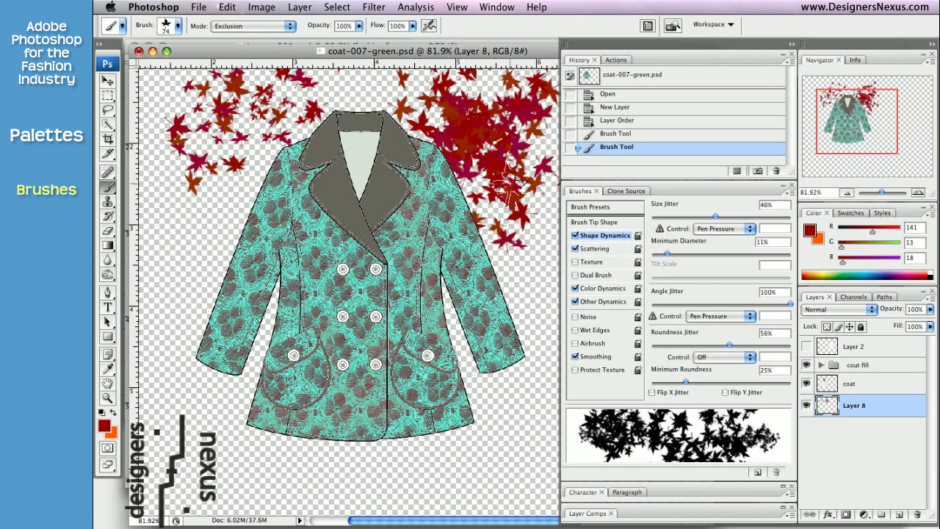
pyautogui.click(599, 248)
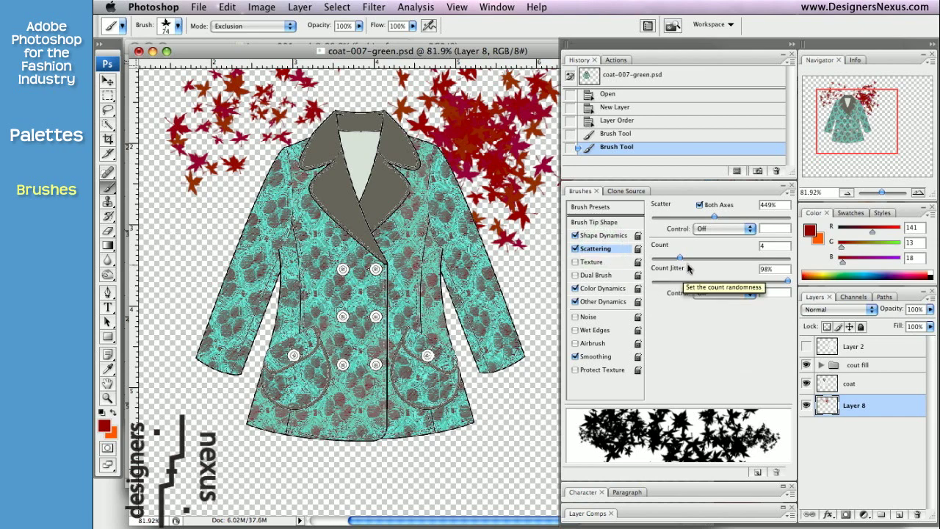
# Step: Set Scattering to 856% scatter, Count 1 and Count Jitter 69%
pyautogui.moveTo(712, 218); pyautogui.dragTo(770, 218)
pyautogui.moveTo(679, 256); pyautogui.dragTo(655, 258)
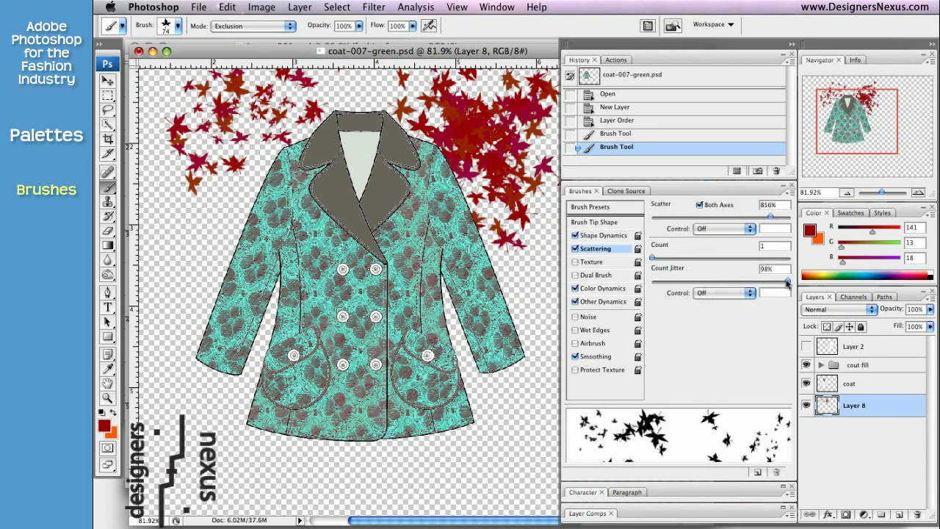
pyautogui.moveTo(767, 285); pyautogui.dragTo(749, 283)
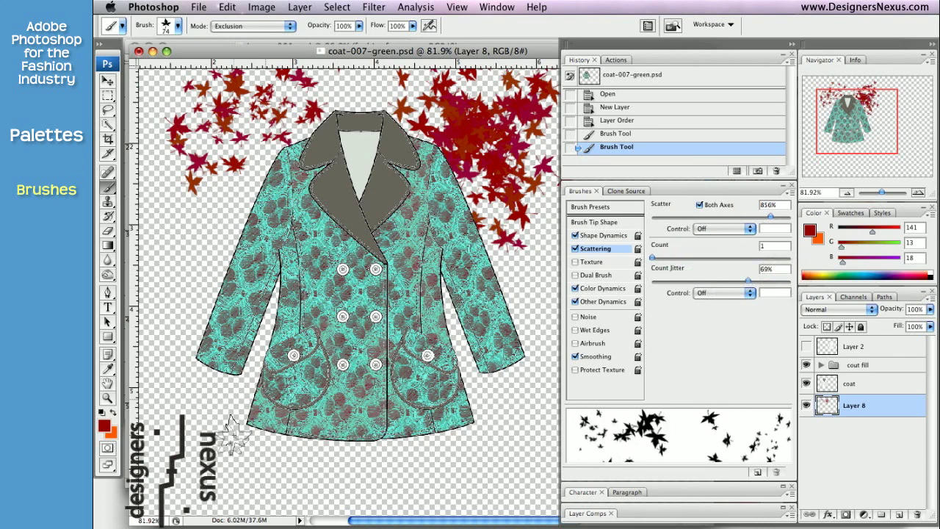
# Step: Paint red leaves along the coat's left and bottom, then orange leaves after swapping colours
pyautogui.moveTo(227, 449)
pyautogui.mouseDown()
pyautogui.moveTo(194, 393)
pyautogui.moveTo(201, 320)
pyautogui.moveTo(191, 300)
pyautogui.moveTo(193, 417)
pyautogui.moveTo(264, 466)
pyautogui.moveTo(415, 480)
pyautogui.moveTo(525, 400)
pyautogui.moveTo(509, 489)
pyautogui.moveTo(453, 481)
pyautogui.moveTo(228, 215)
pyautogui.moveTo(180, 163)
pyautogui.mouseUp()
pyautogui.click(113, 414)
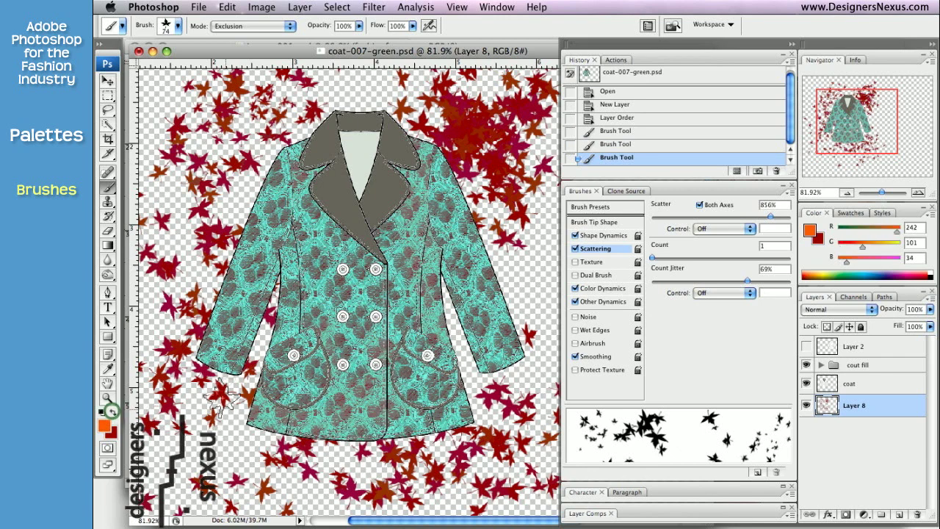
pyautogui.moveTo(195, 253)
pyautogui.mouseDown()
pyautogui.moveTo(188, 236)
pyautogui.moveTo(511, 477)
pyautogui.moveTo(257, 441)
pyautogui.moveTo(180, 301)
pyautogui.mouseUp()
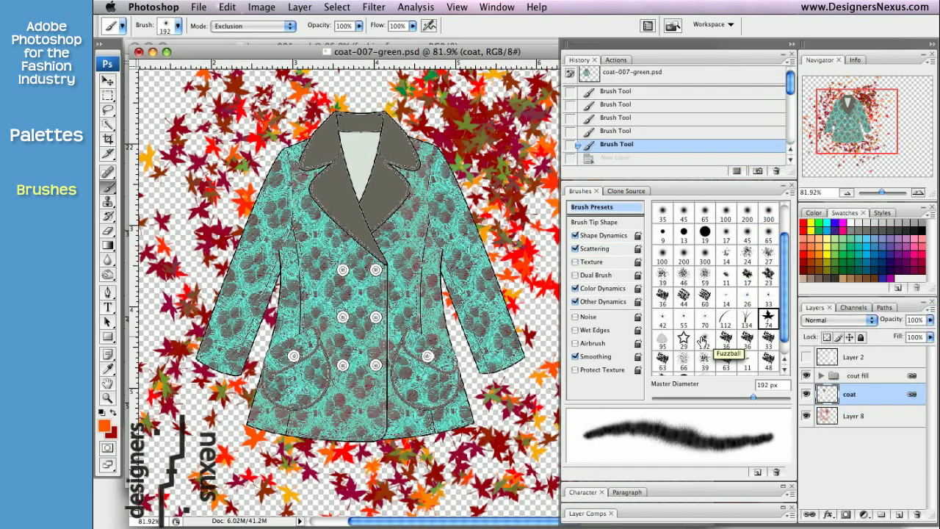
# Step: Try the Fuzzball 192 brush on the left shoulder and undo the stroke
pyautogui.click(702, 341)
pyautogui.moveTo(323, 184)
pyautogui.mouseDown()
pyautogui.moveTo(253, 165)
pyautogui.moveTo(246, 195)
pyautogui.moveTo(315, 213)
pyautogui.moveTo(326, 183)
pyautogui.moveTo(210, 165)
pyautogui.moveTo(253, 212)
pyautogui.moveTo(366, 145)
pyautogui.moveTo(400, 174)
pyautogui.moveTo(305, 103)
pyautogui.moveTo(208, 198)
pyautogui.moveTo(188, 287)
pyautogui.moveTo(209, 385)
pyautogui.moveTo(243, 448)
pyautogui.moveTo(297, 411)
pyautogui.moveTo(301, 434)
pyautogui.mouseUp()
pyautogui.press('super+z')
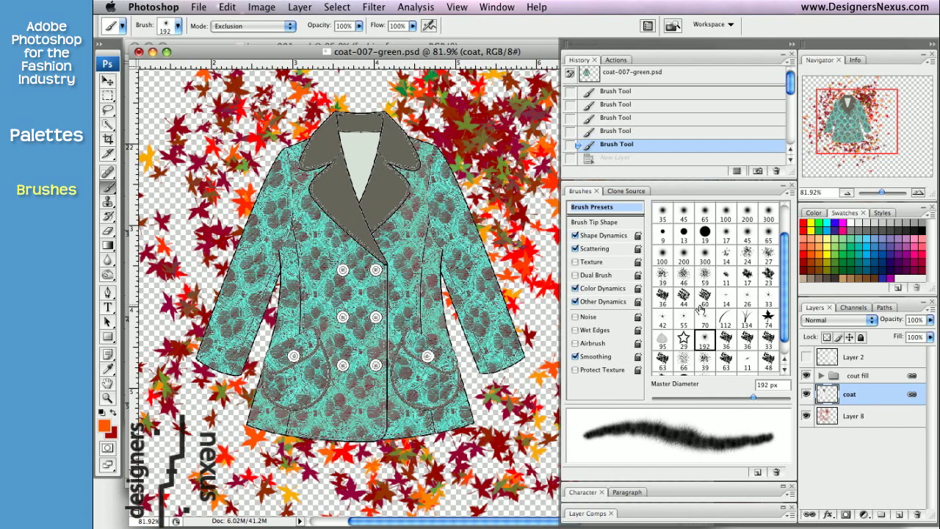
# Step: Add new Layer 9, sample a brown from the coat, and set the brush to 77 px
pyautogui.click(899, 515)
pyautogui.press('i')
pyautogui.click(316, 286)
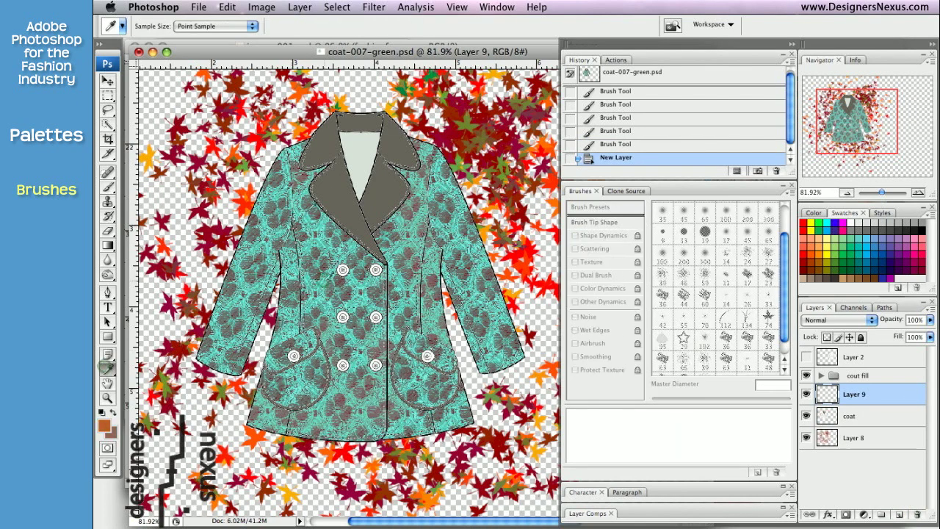
pyautogui.moveTo(324, 279)
pyautogui.mouseDown()
pyautogui.moveTo(322, 270)
pyautogui.moveTo(318, 285)
pyautogui.mouseUp()
pyautogui.press('b')
pyautogui.moveTo(751, 397); pyautogui.dragTo(703, 400)
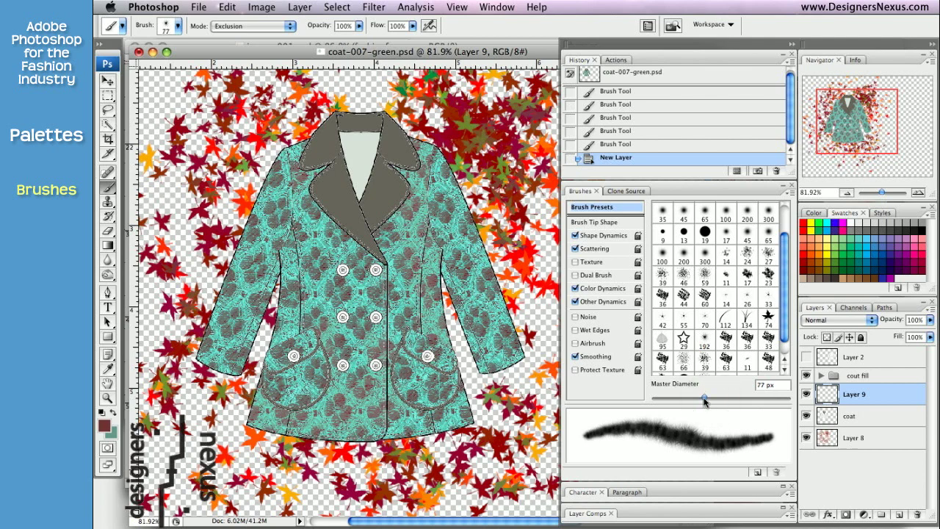
# Step: Set Color Dynamics FG/BG Jitter 56%, Saturation 35%, Purity +7% and paint the left collar and lapel
pyautogui.click(609, 290)
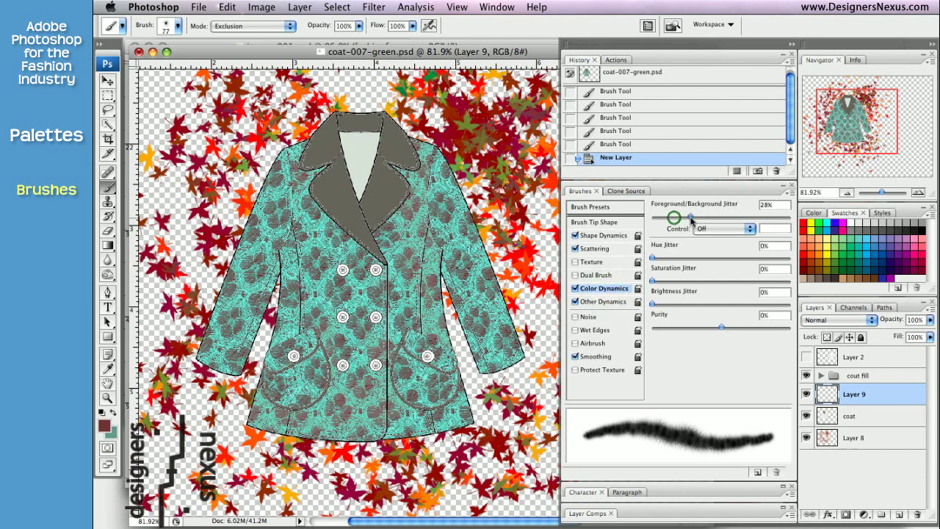
pyautogui.moveTo(715, 218); pyautogui.dragTo(729, 217)
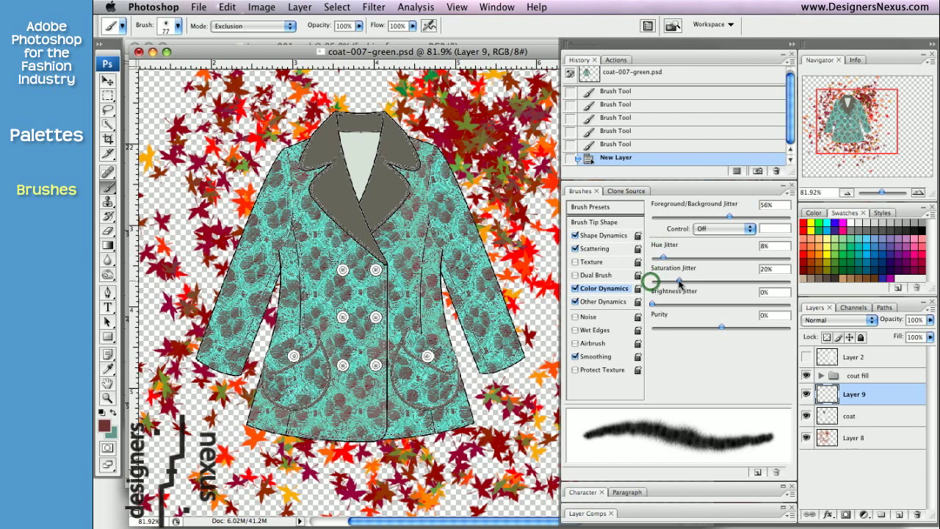
pyautogui.moveTo(698, 282); pyautogui.dragTo(701, 281)
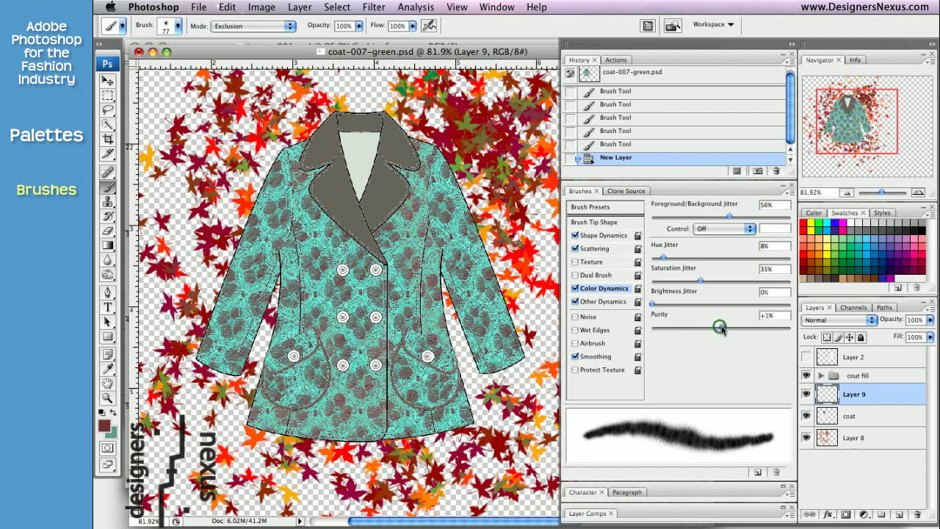
pyautogui.moveTo(722, 328); pyautogui.dragTo(725, 330)
pyautogui.moveTo(324, 126)
pyautogui.mouseDown()
pyautogui.moveTo(307, 153)
pyautogui.moveTo(320, 158)
pyautogui.moveTo(316, 191)
pyautogui.moveTo(364, 239)
pyautogui.moveTo(394, 190)
pyautogui.moveTo(371, 200)
pyautogui.moveTo(395, 136)
pyautogui.moveTo(372, 118)
pyautogui.moveTo(332, 118)
pyautogui.moveTo(366, 116)
pyautogui.moveTo(335, 171)
pyautogui.moveTo(349, 208)
pyautogui.moveTo(328, 151)
pyautogui.moveTo(373, 190)
pyautogui.moveTo(400, 158)
pyautogui.mouseUp()
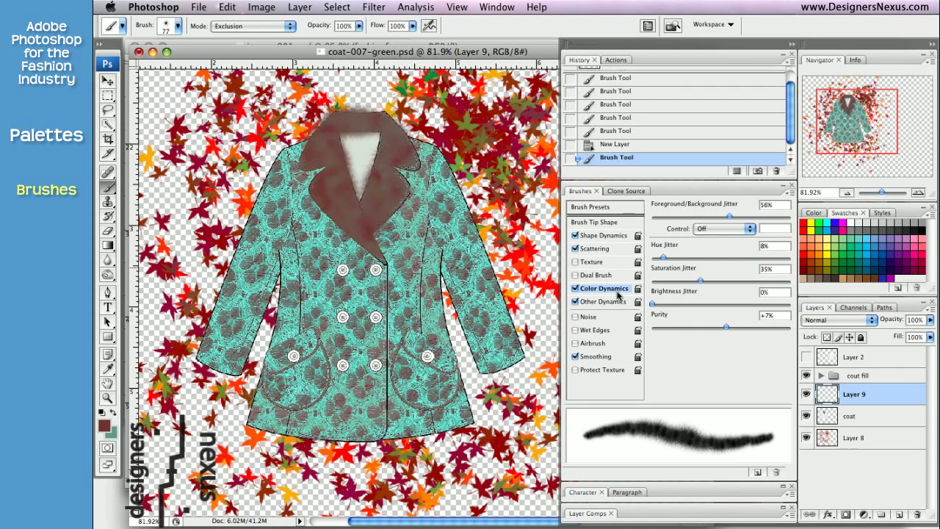
# Step: Shrink the brush to 25 px and trace the right and left pocket edges
pyautogui.click(592, 207)
pyautogui.moveTo(691, 397); pyautogui.dragTo(668, 397)
pyautogui.moveTo(406, 332); pyautogui.dragTo(451, 371)
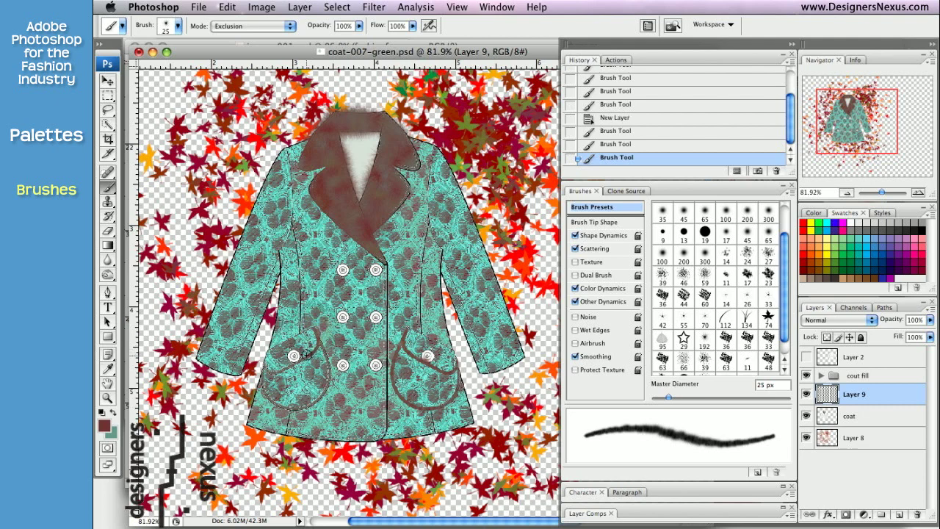
pyautogui.moveTo(262, 371)
pyautogui.mouseDown()
pyautogui.moveTo(306, 407)
pyautogui.moveTo(331, 388)
pyautogui.mouseUp()
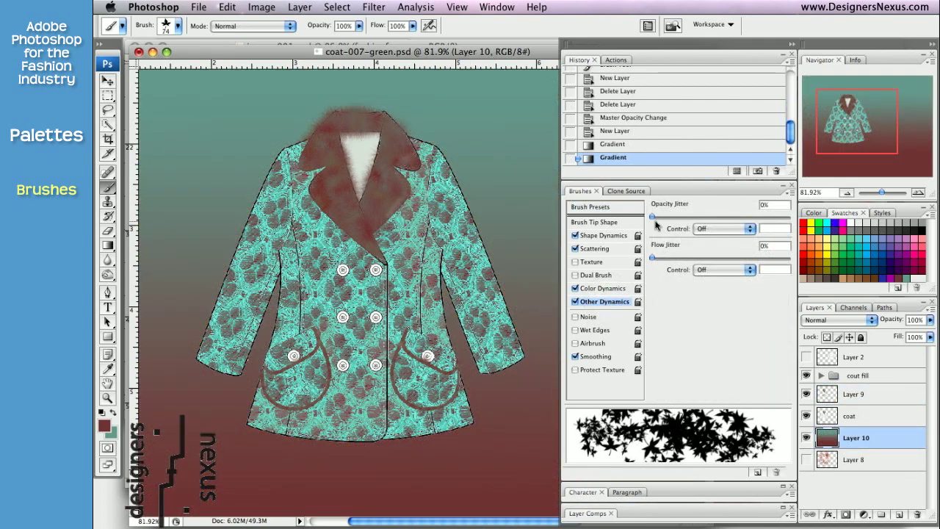
# Step: Set opacity jitter to about a third, flow jitter to 44%, and leaf brush size to 149 px
pyautogui.moveTo(652, 218); pyautogui.dragTo(698, 219)
pyautogui.moveTo(655, 256); pyautogui.dragTo(712, 257)
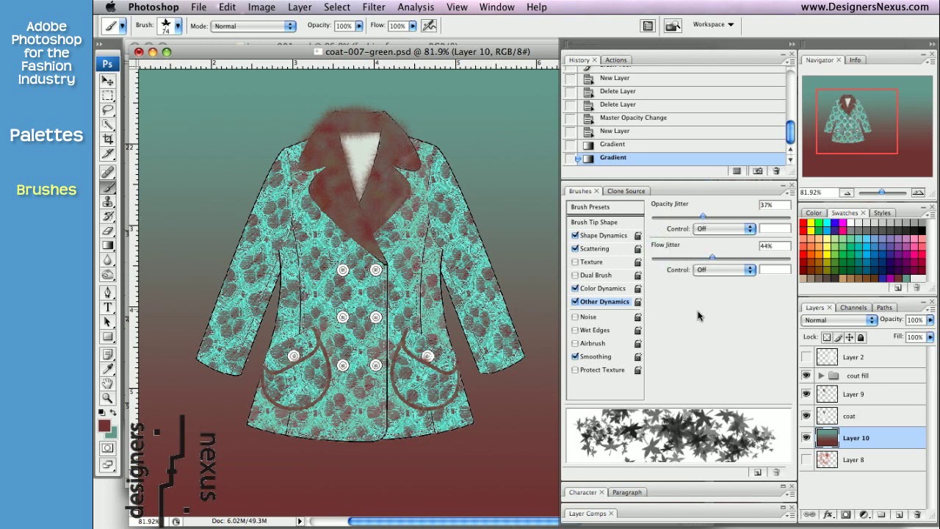
pyautogui.click(594, 207)
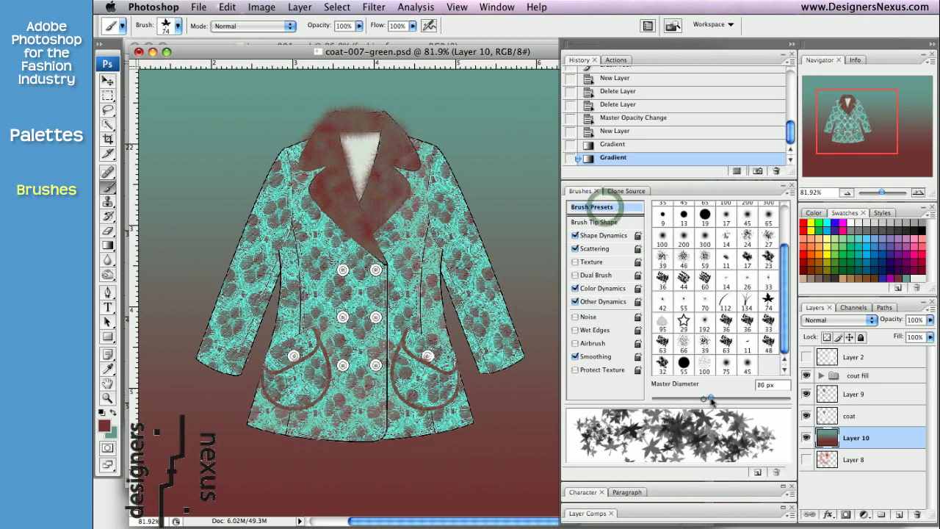
pyautogui.moveTo(703, 397); pyautogui.dragTo(737, 397)
# Step: Paint trial leaf strokes with flow jitter raised to 64%, undoing each one
pyautogui.moveTo(514, 183)
pyautogui.mouseDown()
pyautogui.moveTo(195, 136)
pyautogui.moveTo(170, 345)
pyautogui.moveTo(432, 465)
pyautogui.moveTo(547, 324)
pyautogui.mouseUp()
pyautogui.press('super+z')
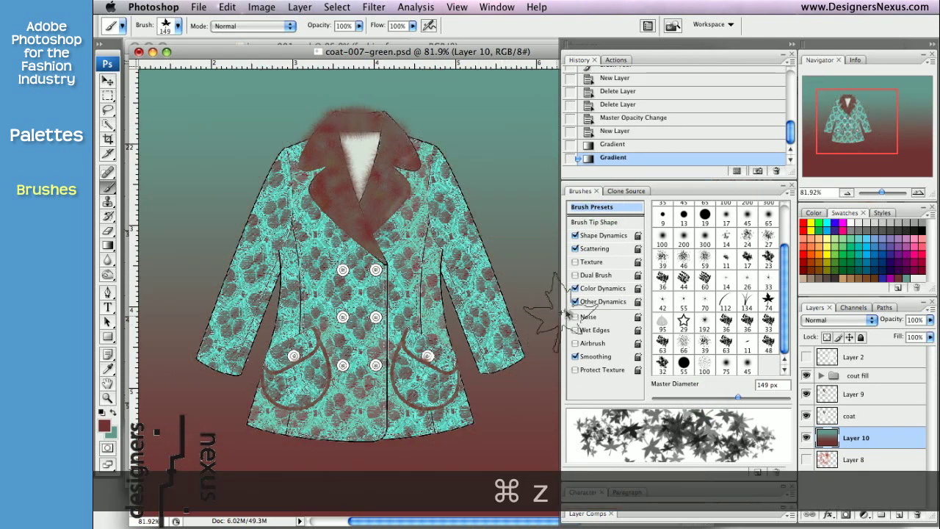
pyautogui.click(590, 301)
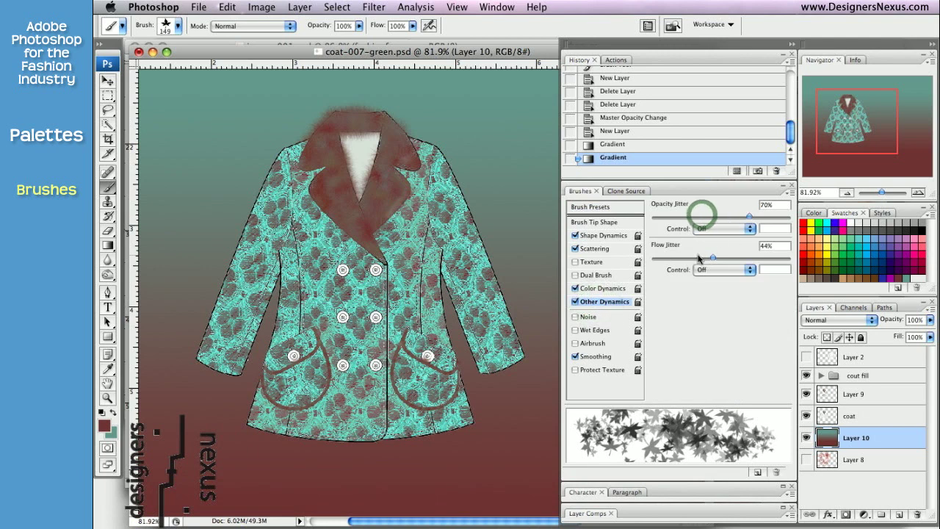
pyautogui.moveTo(712, 257); pyautogui.dragTo(740, 258)
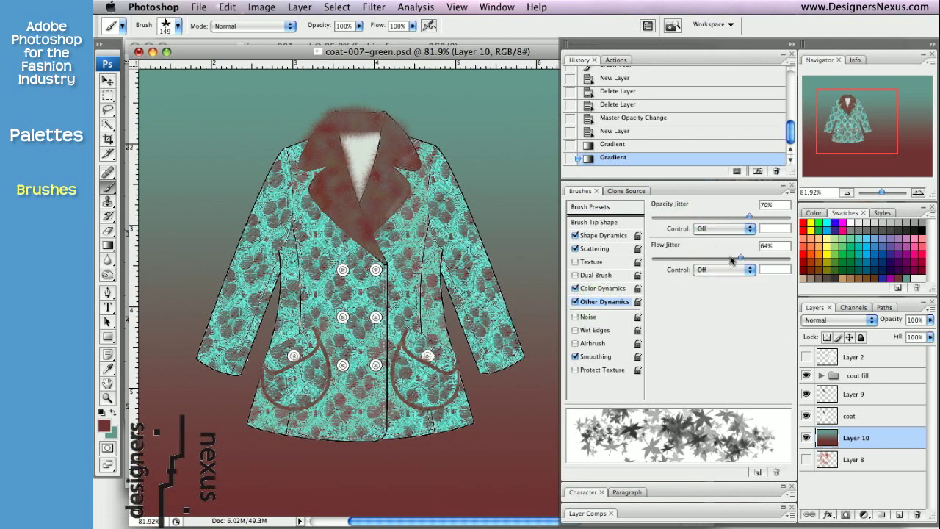
pyautogui.moveTo(487, 110)
pyautogui.mouseDown()
pyautogui.moveTo(168, 99)
pyautogui.moveTo(146, 207)
pyautogui.moveTo(145, 292)
pyautogui.moveTo(211, 412)
pyautogui.moveTo(416, 441)
pyautogui.moveTo(523, 431)
pyautogui.moveTo(542, 233)
pyautogui.moveTo(529, 426)
pyautogui.mouseUp()
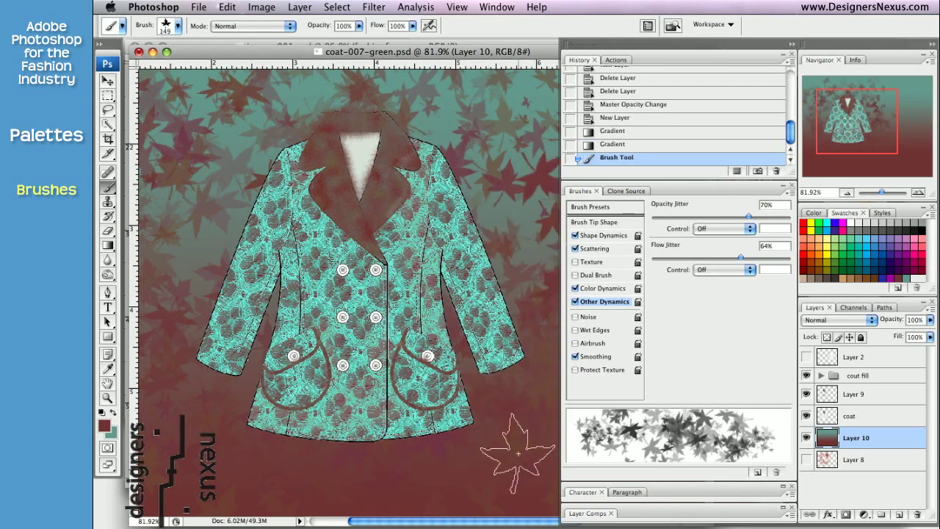
pyautogui.press('super+z')
# Step: Raise opacity jitter to 100%, increase flow jitter, and paint maple leaves across the top and left background
pyautogui.moveTo(748, 216); pyautogui.dragTo(790, 217)
pyautogui.moveTo(740, 257); pyautogui.dragTo(790, 258)
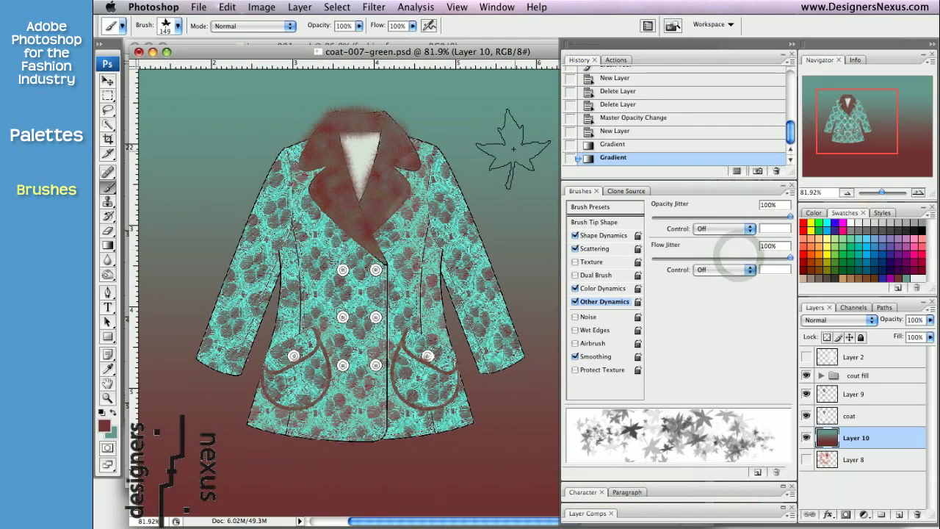
pyautogui.moveTo(497, 132)
pyautogui.mouseDown()
pyautogui.moveTo(231, 88)
pyautogui.moveTo(547, 312)
pyautogui.moveTo(193, 393)
pyautogui.moveTo(352, 469)
pyautogui.moveTo(499, 481)
pyautogui.moveTo(181, 300)
pyautogui.moveTo(207, 411)
pyautogui.moveTo(348, 439)
pyautogui.mouseUp()
pyautogui.press('[')
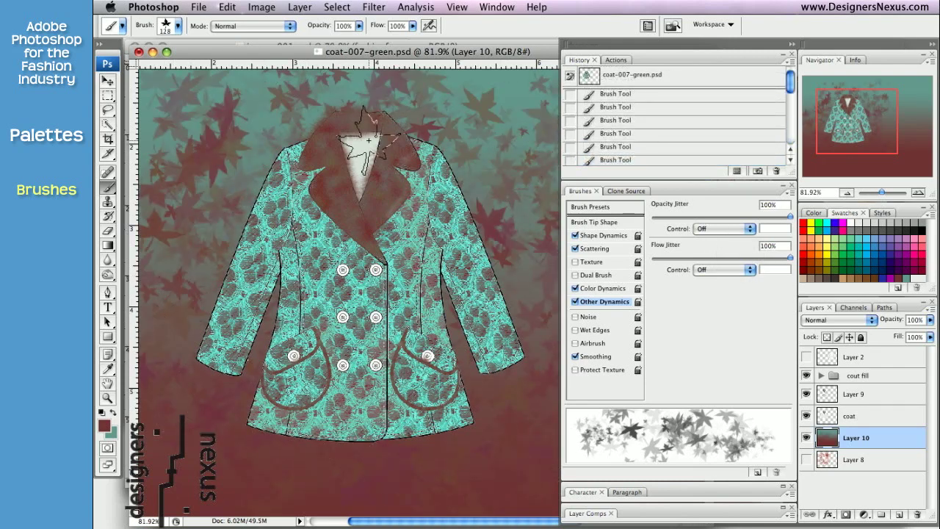
# Step: In image-001.psd, lasso the large rose and buds on Layer 0
pyautogui.click(297, 46)
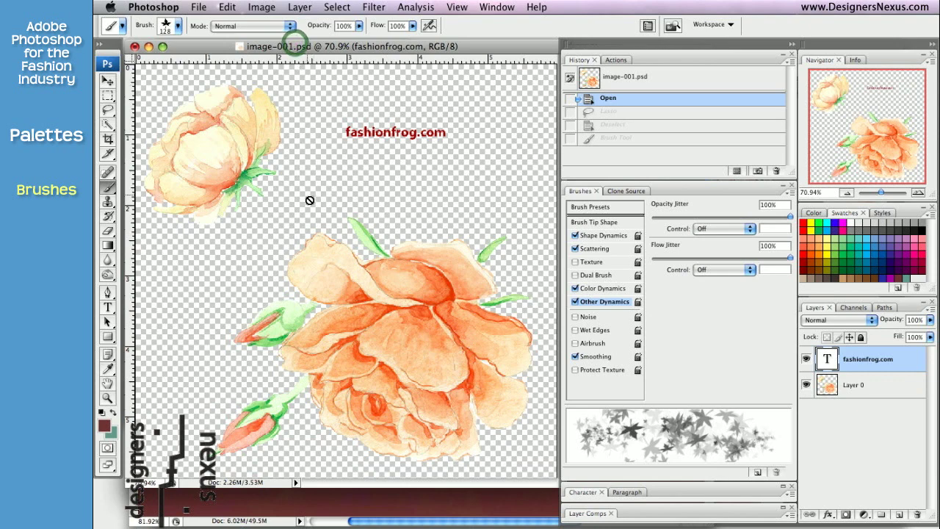
pyautogui.click(866, 389)
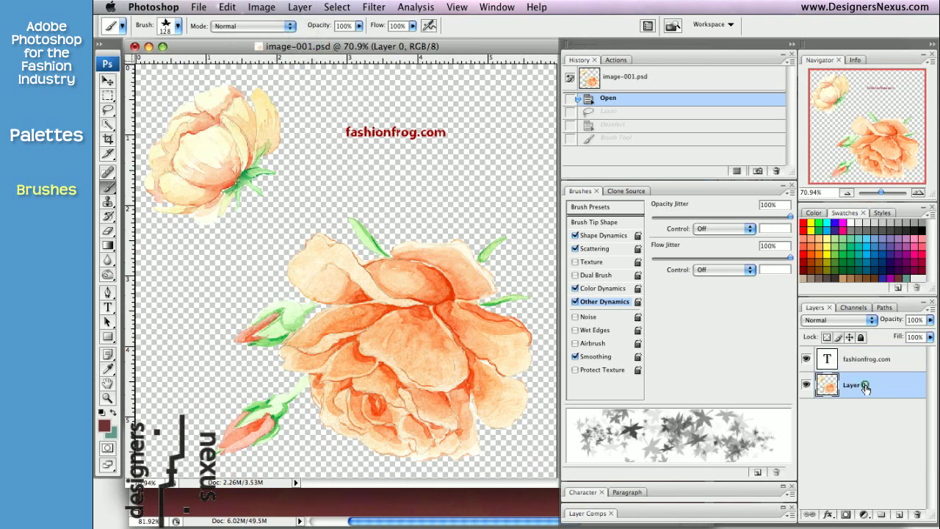
pyautogui.click(108, 110)
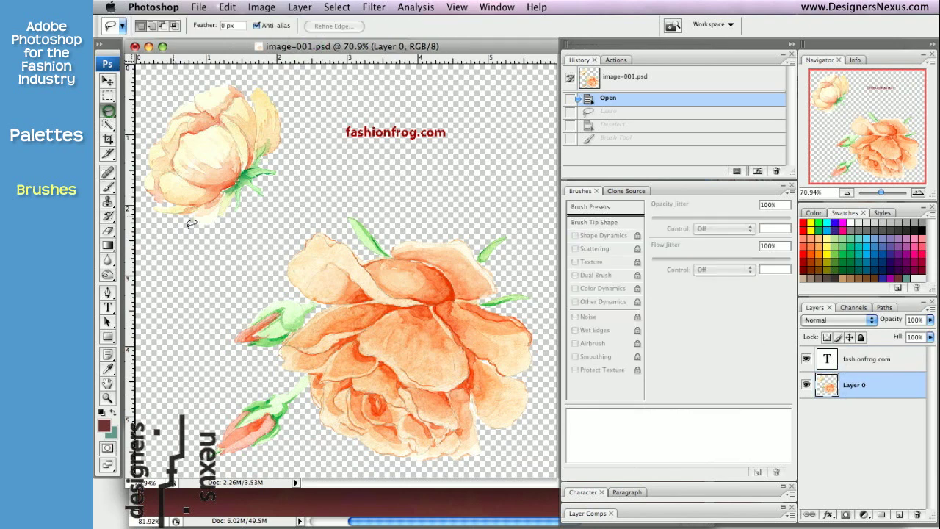
pyautogui.moveTo(258, 275)
pyautogui.mouseDown()
pyautogui.moveTo(182, 397)
pyautogui.moveTo(267, 453)
pyautogui.mouseUp()
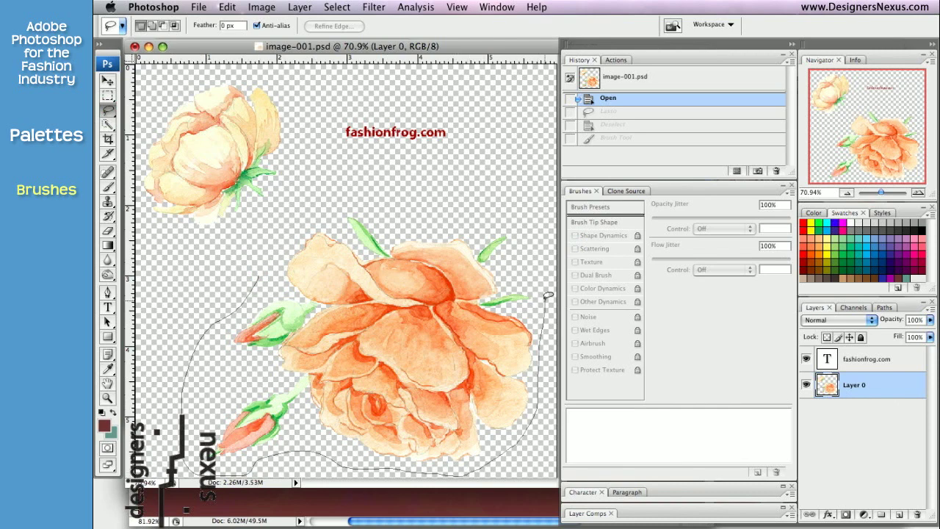
pyautogui.moveTo(266, 271); pyautogui.dragTo(265, 273)
# Step: Define the lassoed selection as a brush preset named 'Rose'
pyautogui.click(227, 6)
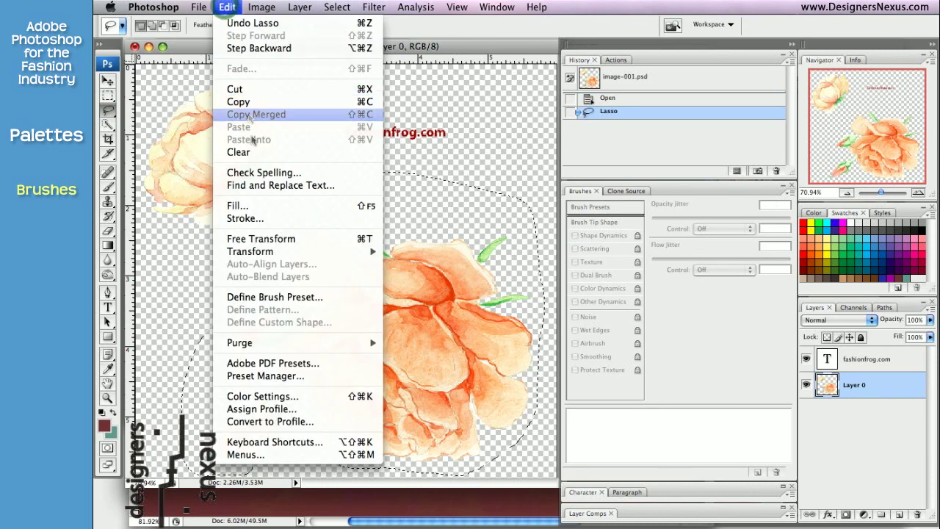
pyautogui.click(266, 299)
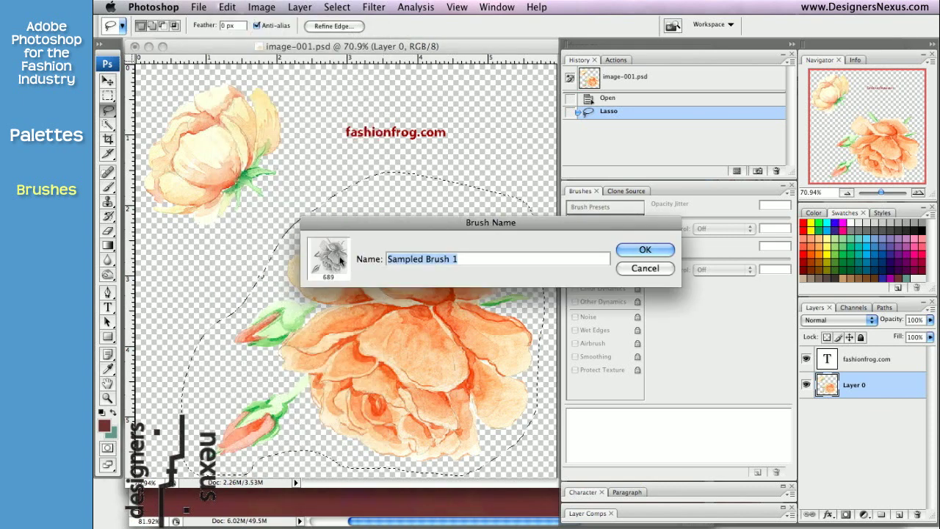
pyautogui.moveTo(378, 224)
pyautogui.mouseDown()
pyautogui.moveTo(327, 215)
pyautogui.moveTo(307, 195)
pyautogui.moveTo(309, 184)
pyautogui.mouseUp()
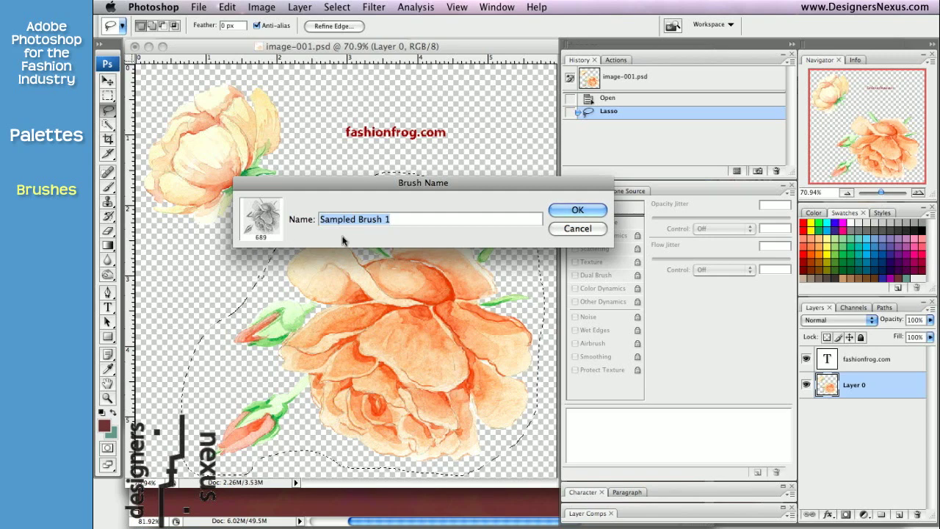
pyautogui.write('Rose')
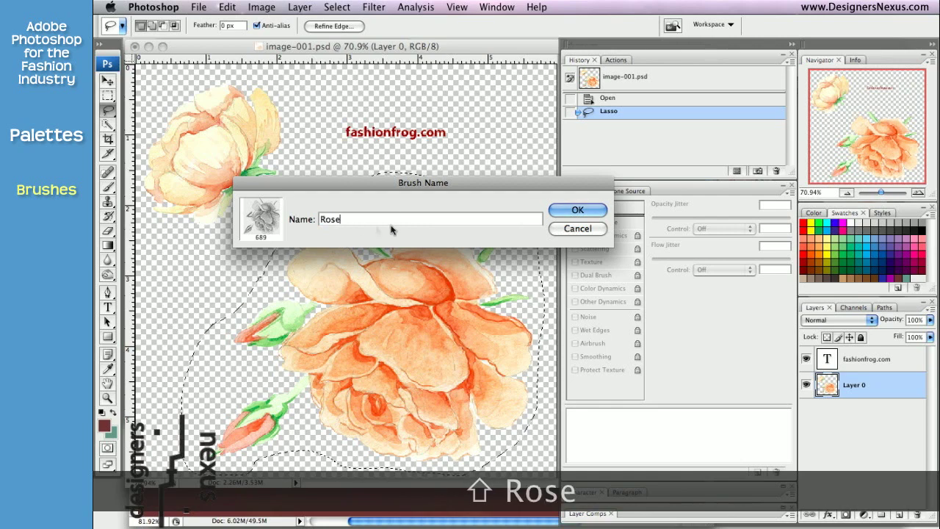
pyautogui.click(559, 210)
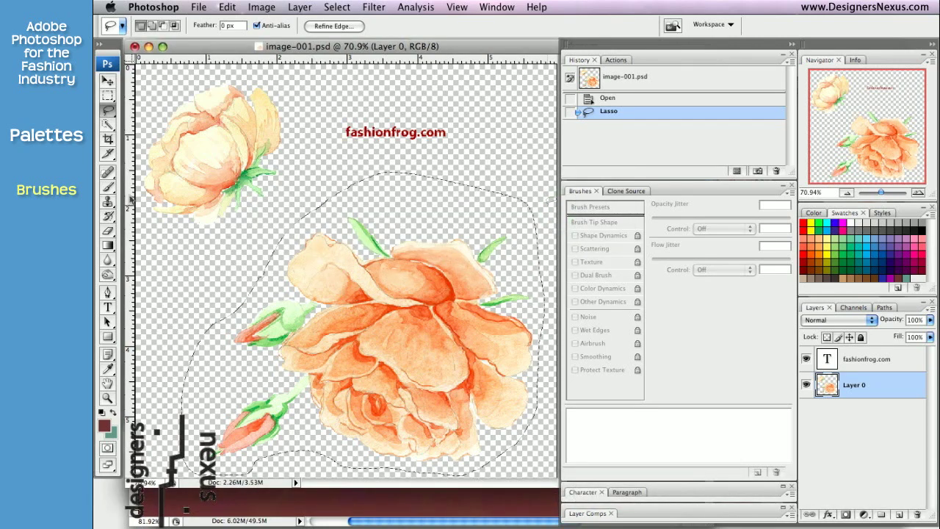
# Step: Select the Brush tool and display the brush presets grid
pyautogui.click(109, 188)
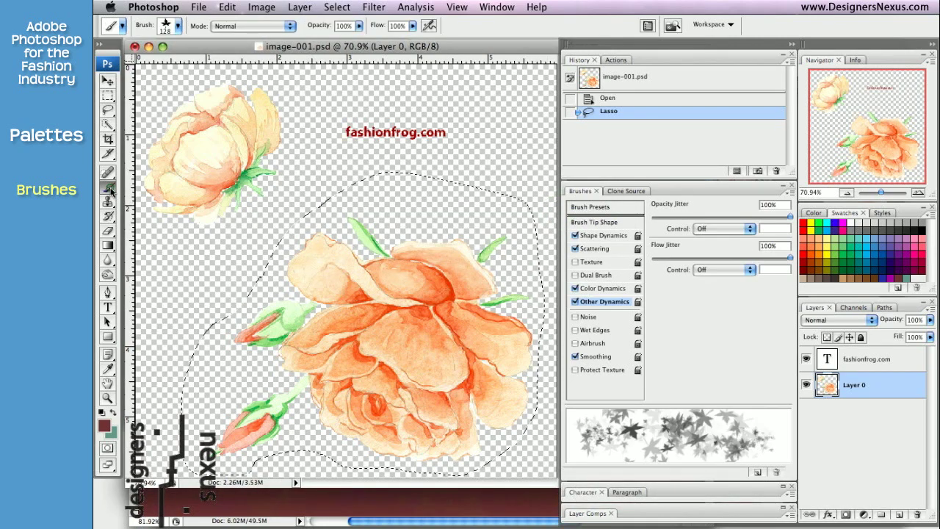
pyautogui.click(616, 210)
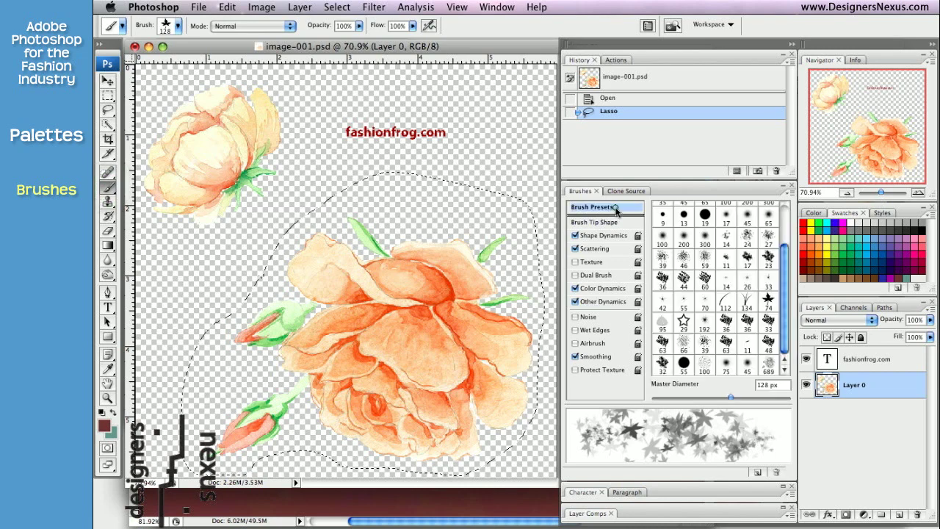
pyautogui.click(785, 286)
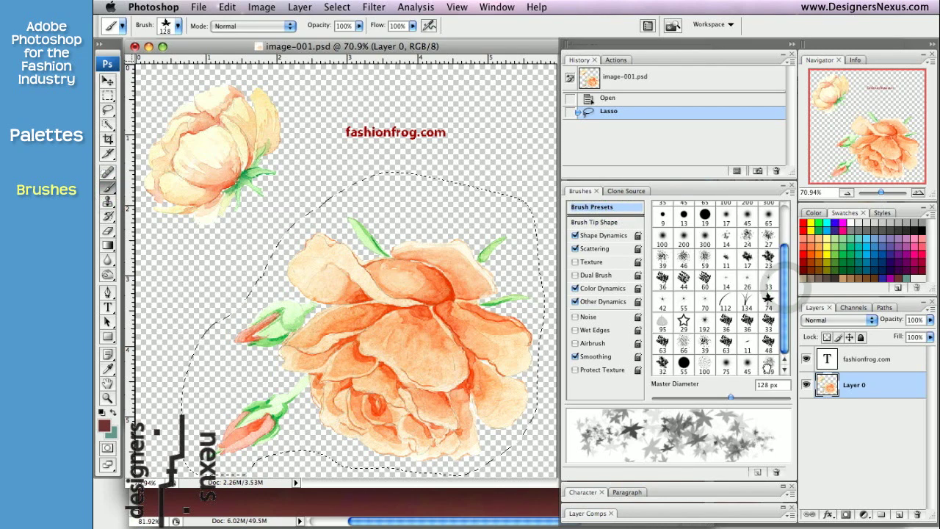
# Step: Choose the 689 Rose brush with size jitter 93%, minimum diameter 7%, scatter 411% and count 2
pyautogui.click(767, 370)
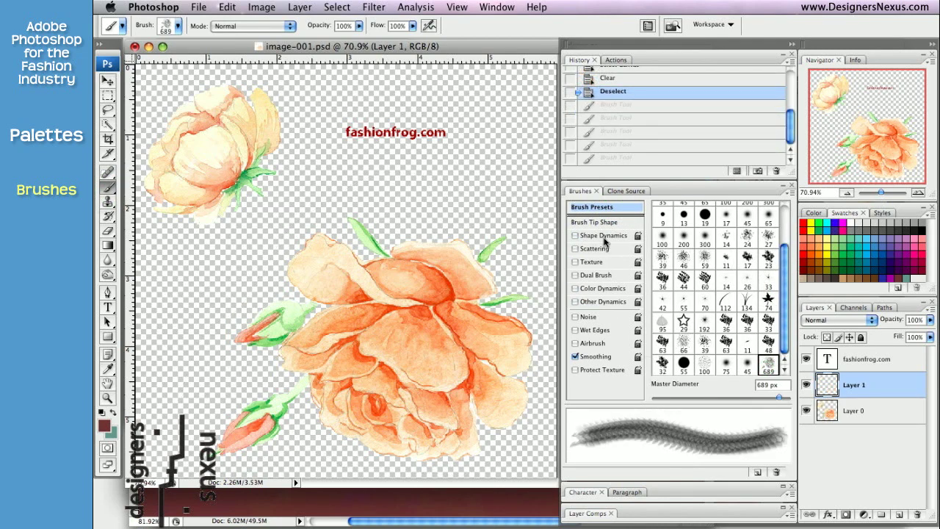
pyautogui.click(603, 235)
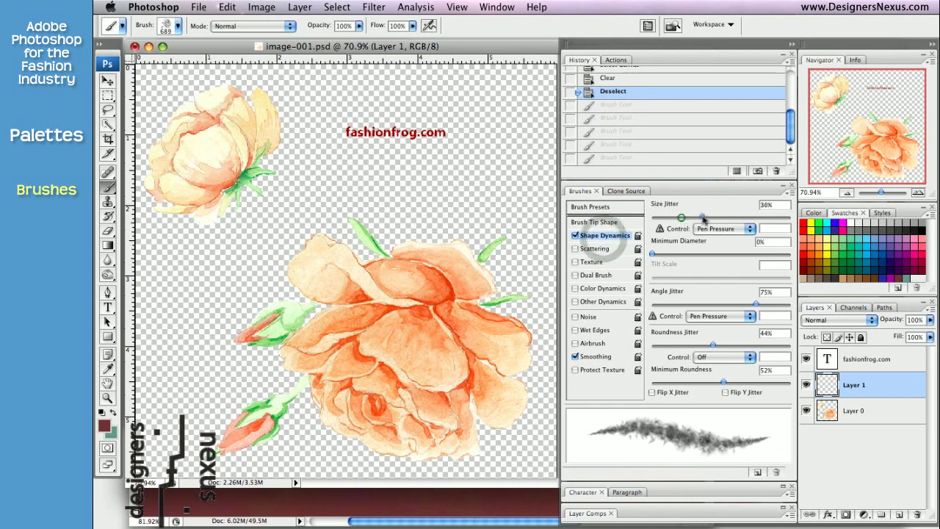
pyautogui.moveTo(681, 216); pyautogui.dragTo(780, 216)
pyautogui.moveTo(652, 253); pyautogui.dragTo(662, 254)
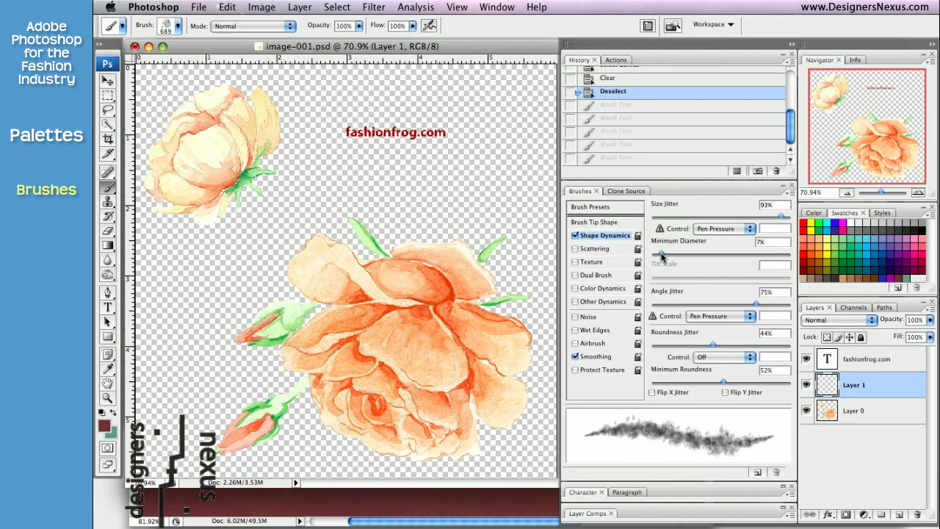
pyautogui.click(595, 248)
pyautogui.moveTo(652, 216); pyautogui.dragTo(708, 216)
pyautogui.moveTo(660, 259); pyautogui.dragTo(656, 256)
# Step: Set colour dynamics: foreground/background jitter 100%, hue 37%, saturation 62%, brightness 50%
pyautogui.click(618, 288)
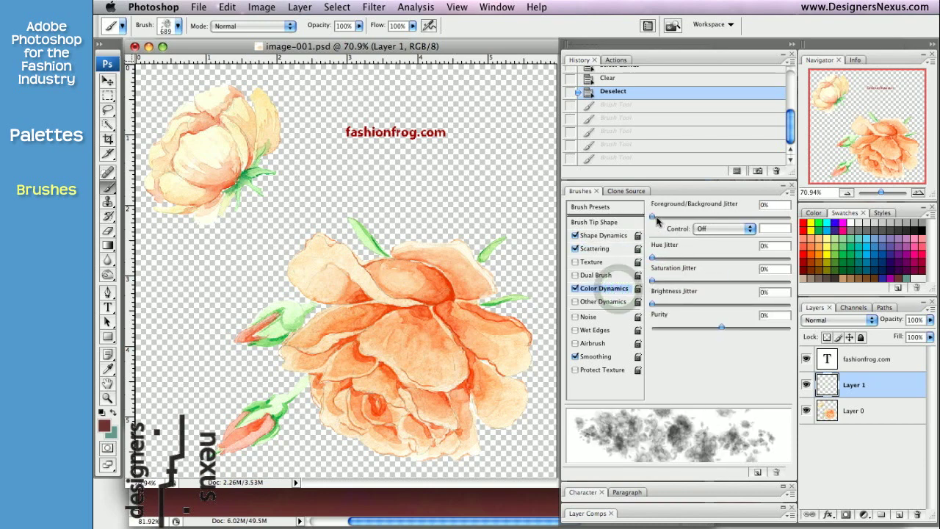
pyautogui.moveTo(653, 216); pyautogui.dragTo(753, 218)
pyautogui.moveTo(652, 257); pyautogui.dragTo(702, 257)
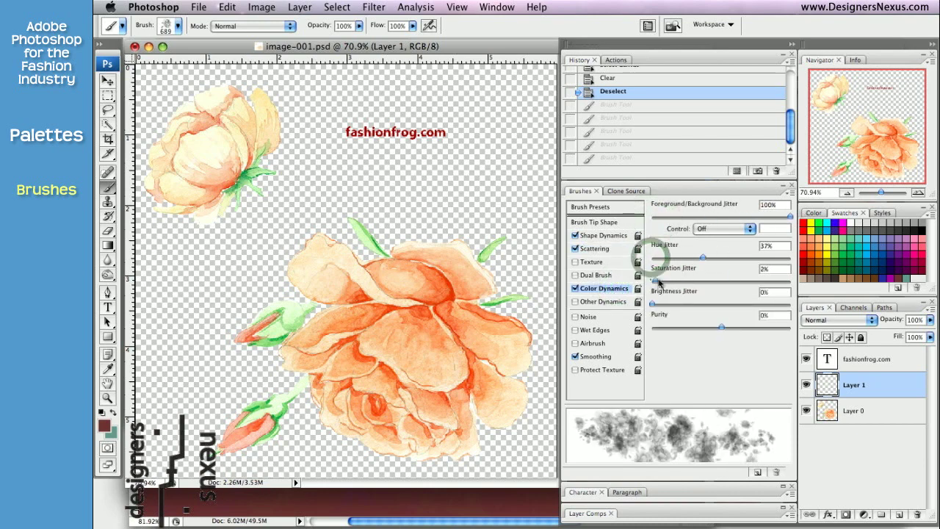
pyautogui.moveTo(652, 280); pyautogui.dragTo(737, 280)
pyautogui.moveTo(652, 303); pyautogui.dragTo(720, 303)
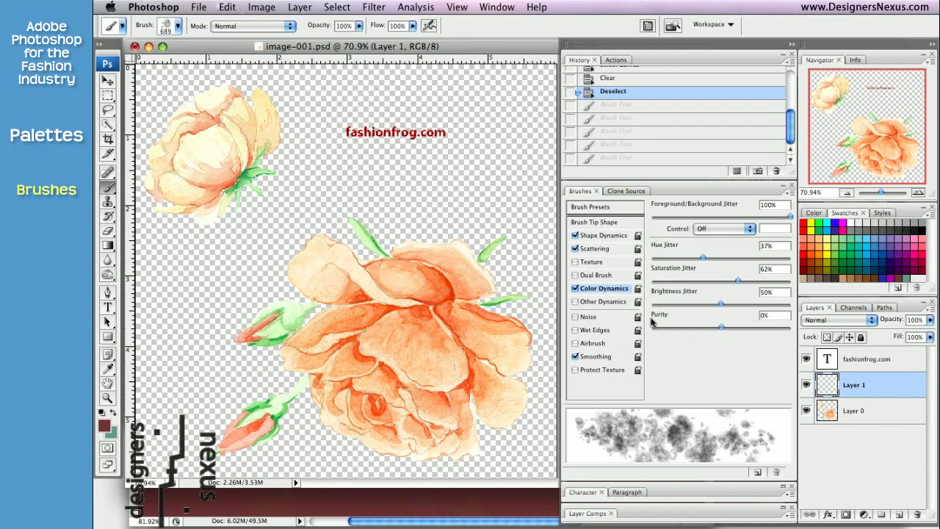
# Step: Reduce the brush's master diameter and paint scattered rose prints across Layer 1
pyautogui.click(608, 208)
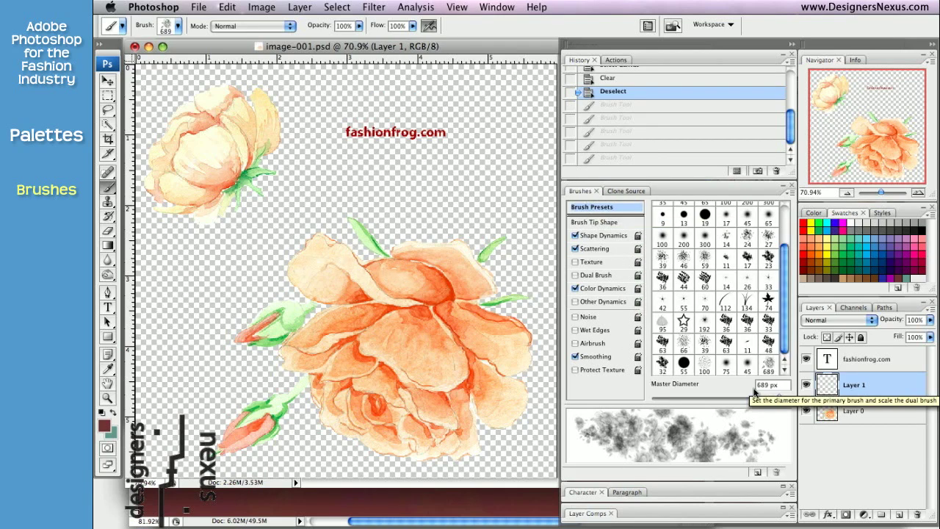
pyautogui.moveTo(779, 397); pyautogui.dragTo(761, 400)
pyautogui.moveTo(455, 169)
pyautogui.mouseDown()
pyautogui.moveTo(347, 153)
pyautogui.moveTo(278, 163)
pyautogui.moveTo(217, 303)
pyautogui.moveTo(212, 382)
pyautogui.moveTo(351, 403)
pyautogui.moveTo(486, 351)
pyautogui.moveTo(476, 132)
pyautogui.moveTo(259, 276)
pyautogui.moveTo(320, 406)
pyautogui.moveTo(394, 380)
pyautogui.moveTo(412, 252)
pyautogui.moveTo(395, 180)
pyautogui.moveTo(466, 133)
pyautogui.moveTo(292, 121)
pyautogui.moveTo(196, 256)
pyautogui.moveTo(313, 417)
pyautogui.moveTo(440, 411)
pyautogui.mouseUp()
# Step: Raise hue jitter to 100% and saturation jitter to 99%, then paint more rose prints on Layer 1
pyautogui.click(608, 288)
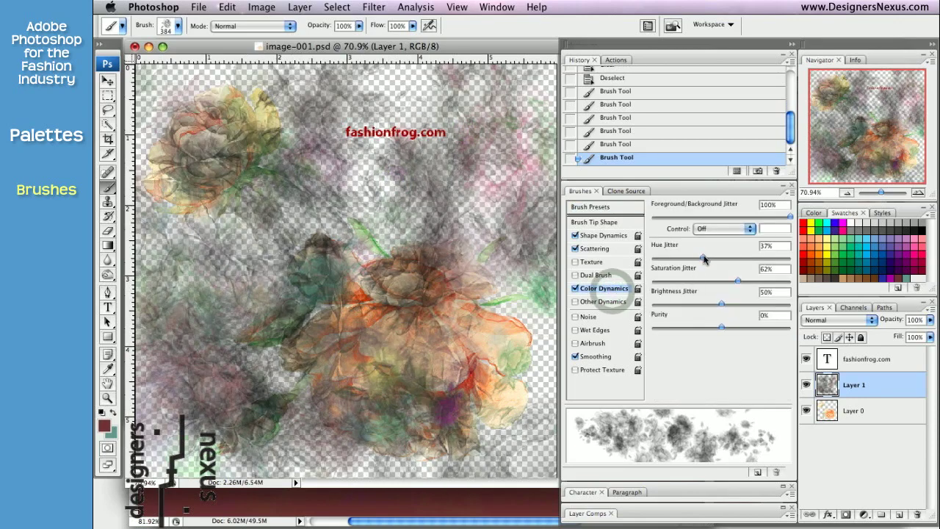
pyautogui.moveTo(703, 257); pyautogui.dragTo(789, 257)
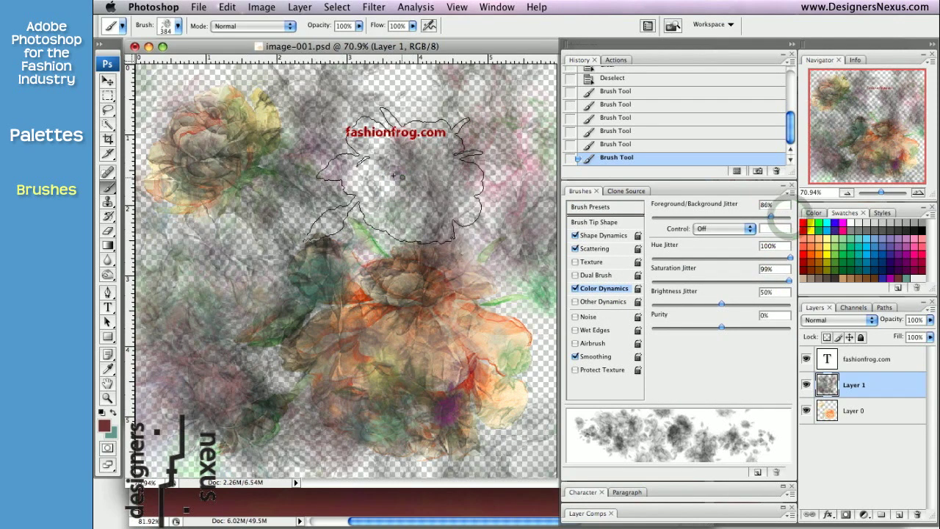
pyautogui.moveTo(790, 216); pyautogui.dragTo(770, 216)
pyautogui.moveTo(386, 172)
pyautogui.mouseDown()
pyautogui.moveTo(312, 302)
pyautogui.moveTo(409, 263)
pyautogui.moveTo(328, 177)
pyautogui.moveTo(447, 247)
pyautogui.moveTo(307, 197)
pyautogui.moveTo(310, 268)
pyautogui.moveTo(422, 305)
pyautogui.moveTo(361, 376)
pyautogui.moveTo(464, 409)
pyautogui.moveTo(330, 125)
pyautogui.moveTo(181, 372)
pyautogui.moveTo(380, 425)
pyautogui.moveTo(392, 230)
pyautogui.moveTo(419, 200)
pyautogui.moveTo(505, 299)
pyautogui.mouseUp()
# Step: Hide Layer 1, select Layer 0, then paint test dabs and undo them
pyautogui.click(806, 383)
pyautogui.click(875, 413)
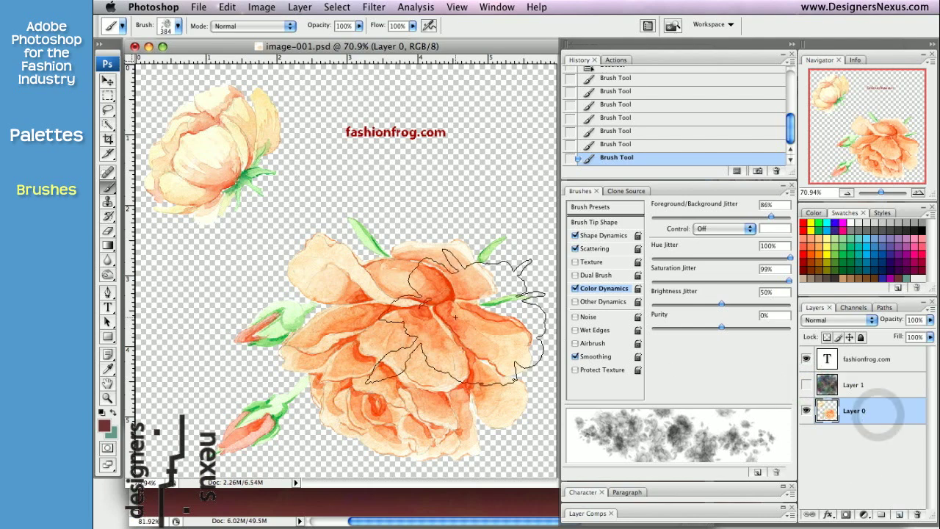
pyautogui.moveTo(455, 316)
pyautogui.mouseDown()
pyautogui.moveTo(435, 210)
pyautogui.moveTo(384, 227)
pyautogui.moveTo(318, 222)
pyautogui.moveTo(307, 236)
pyautogui.moveTo(297, 311)
pyautogui.moveTo(278, 341)
pyautogui.moveTo(371, 300)
pyautogui.mouseUp()
pyautogui.press('super+z')
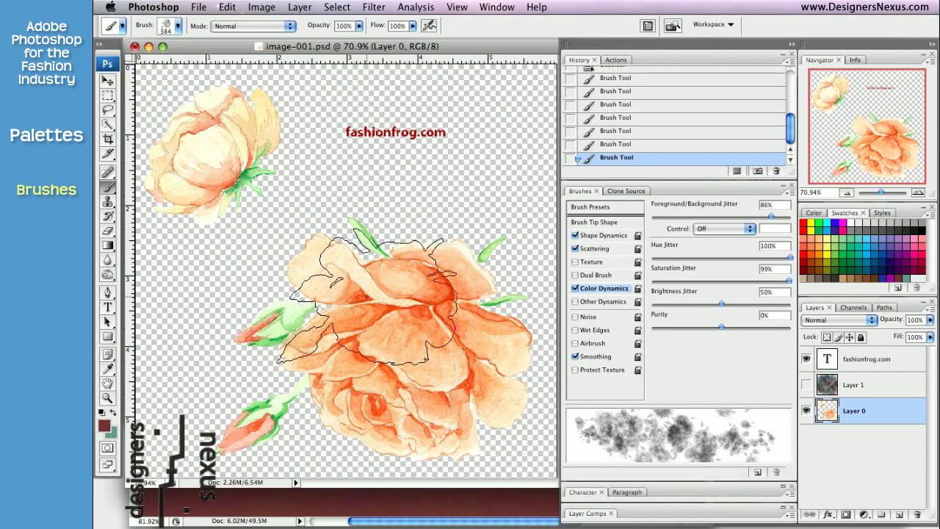
# Step: Lasso the big rose and bud on Layer 0
pyautogui.press('l')
pyautogui.moveTo(254, 295)
pyautogui.mouseDown()
pyautogui.moveTo(423, 194)
pyautogui.moveTo(552, 281)
pyautogui.moveTo(530, 436)
pyautogui.mouseUp()
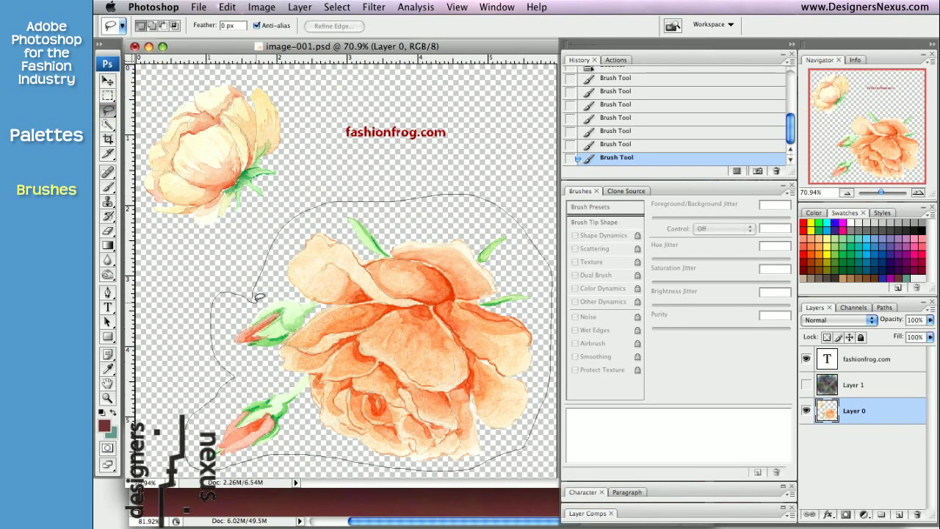
pyautogui.moveTo(258, 296); pyautogui.dragTo(255, 292)
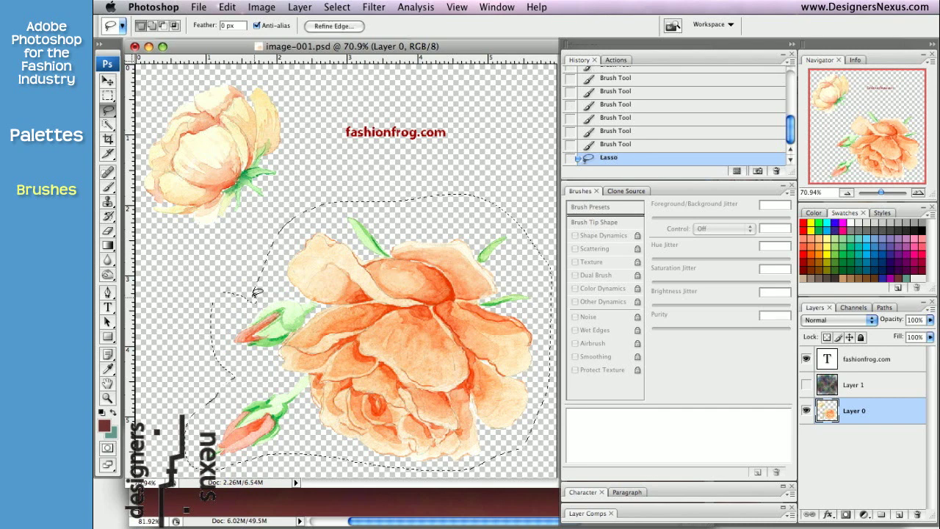
# Step: Apply Levels to the selected rose with input levels 92, 0.49 and 221
pyautogui.click(253, 9)
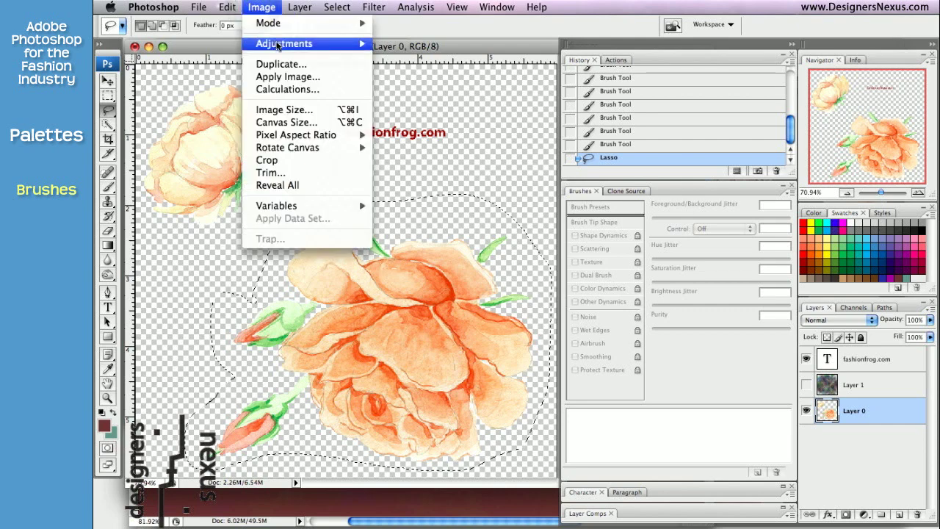
pyautogui.moveTo(279, 47)
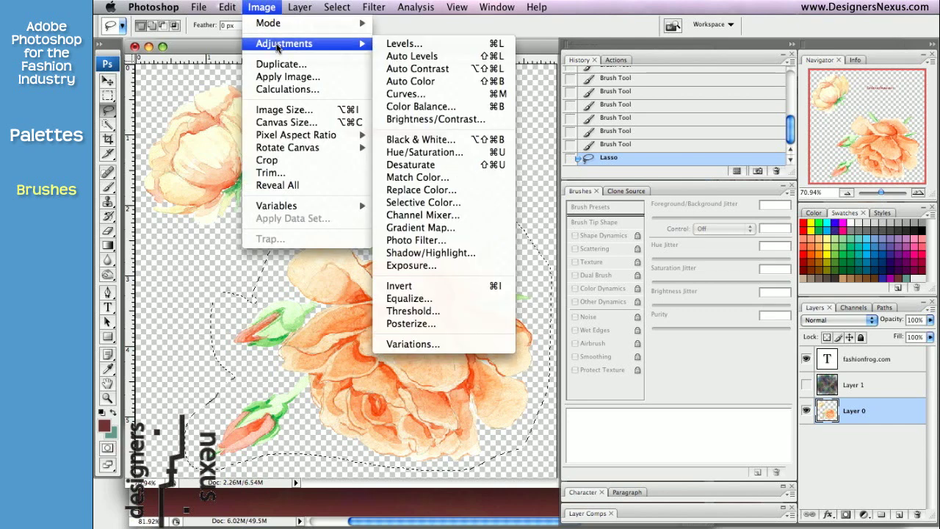
pyautogui.click(401, 46)
pyautogui.moveTo(478, 46); pyautogui.dragTo(298, 52)
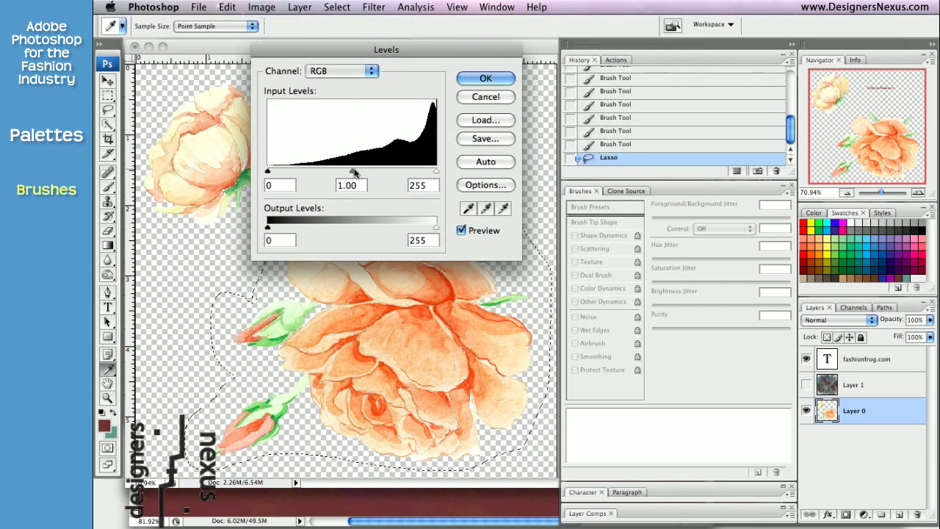
pyautogui.moveTo(353, 174); pyautogui.dragTo(306, 174)
pyautogui.moveTo(463, 51); pyautogui.dragTo(342, 42)
pyautogui.moveTo(187, 166); pyautogui.dragTo(261, 165)
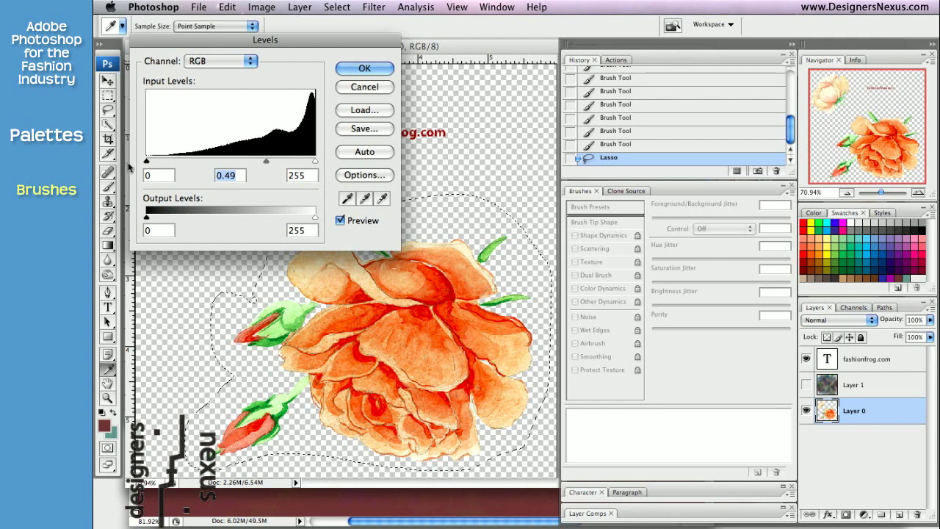
pyautogui.moveTo(146, 163); pyautogui.dragTo(207, 162)
pyautogui.moveTo(315, 164); pyautogui.dragTo(292, 165)
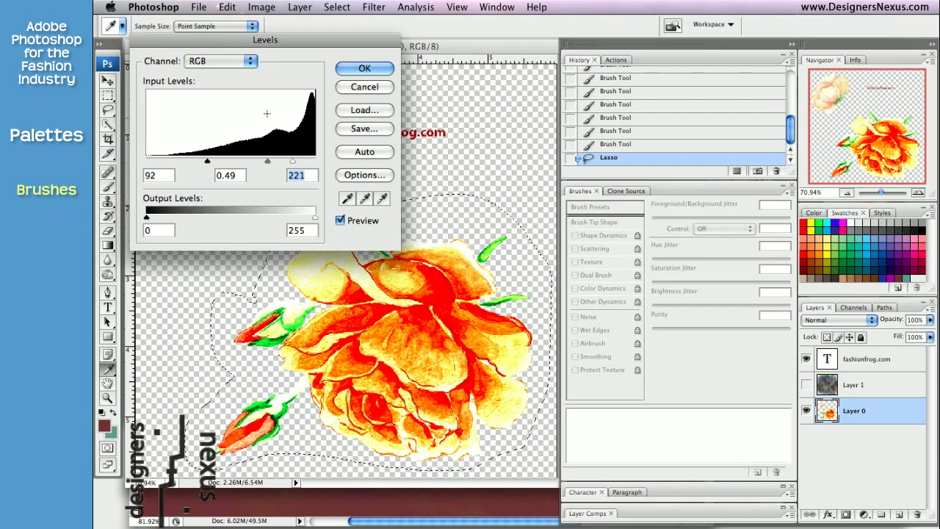
pyautogui.moveTo(261, 95); pyautogui.dragTo(291, 125)
pyautogui.click(363, 69)
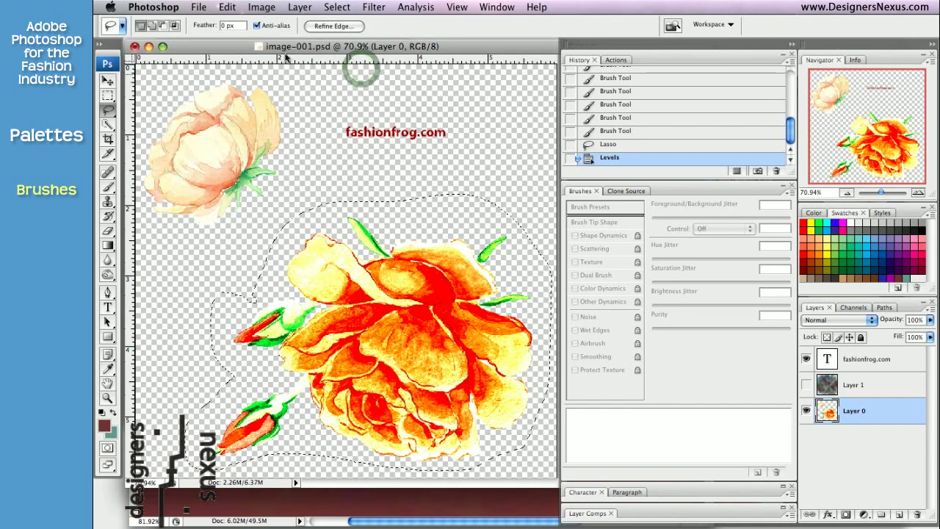
# Step: Reopen Levels for the selected rose and cancel it without further changes
pyautogui.click(261, 7)
pyautogui.moveTo(266, 45)
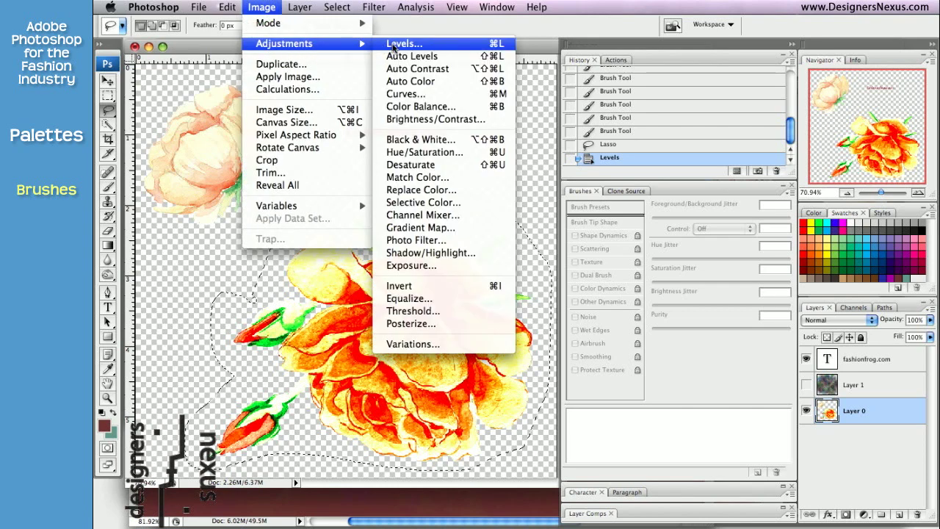
pyautogui.click(394, 49)
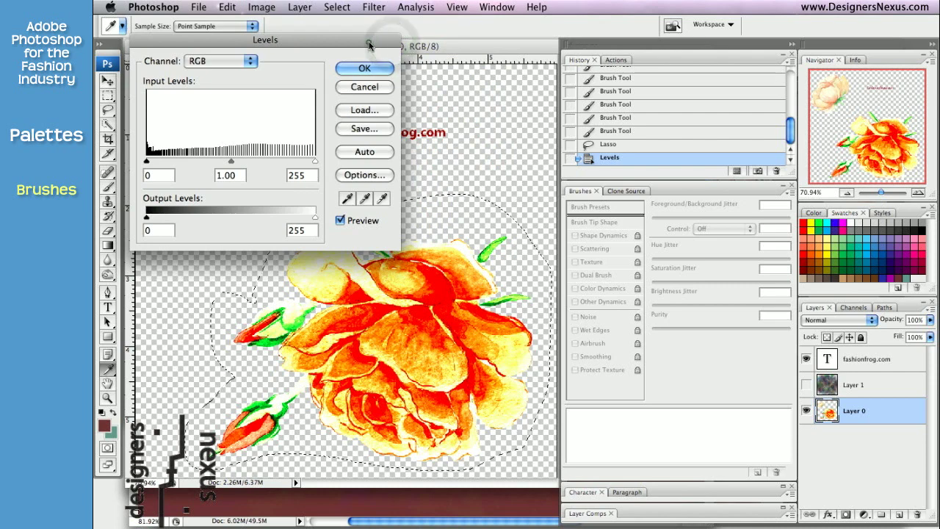
pyautogui.moveTo(369, 46); pyautogui.dragTo(404, 58)
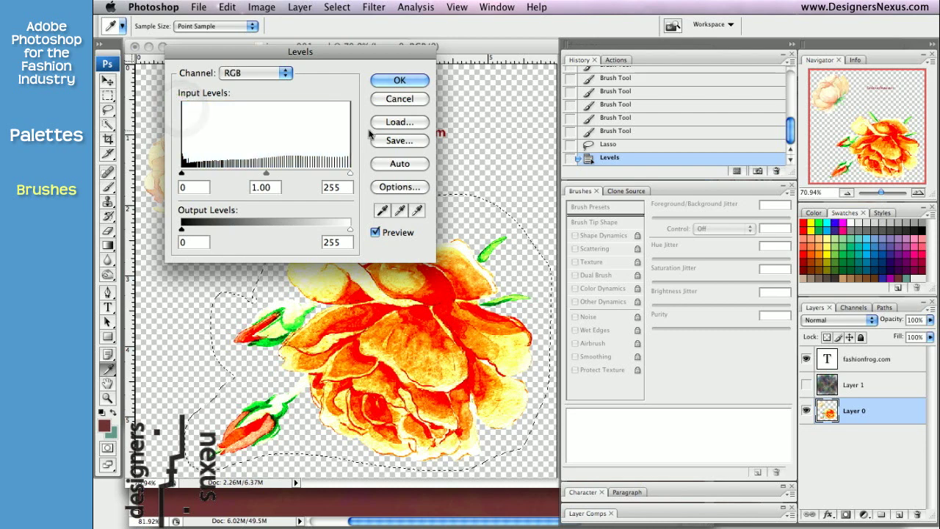
pyautogui.click(402, 98)
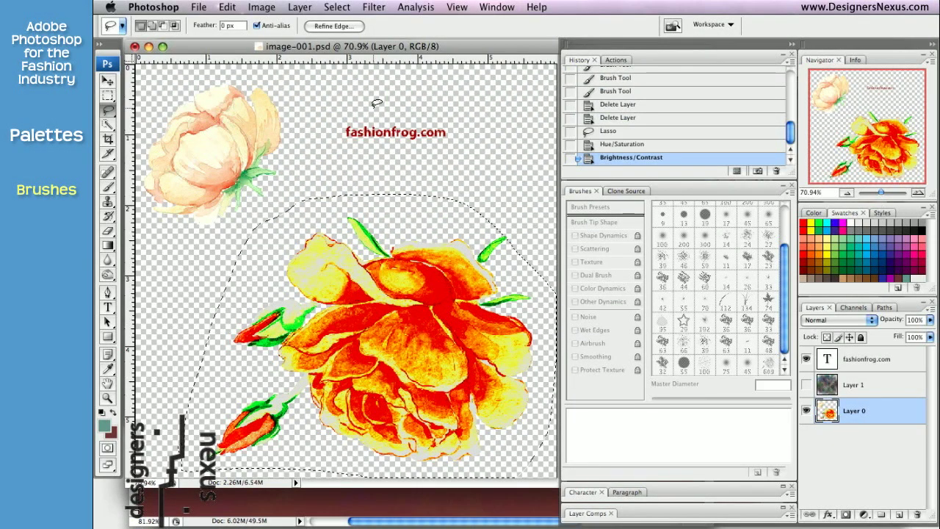
# Step: Define the selected rose as a brush preset named 'Rose 2'
pyautogui.click(227, 6)
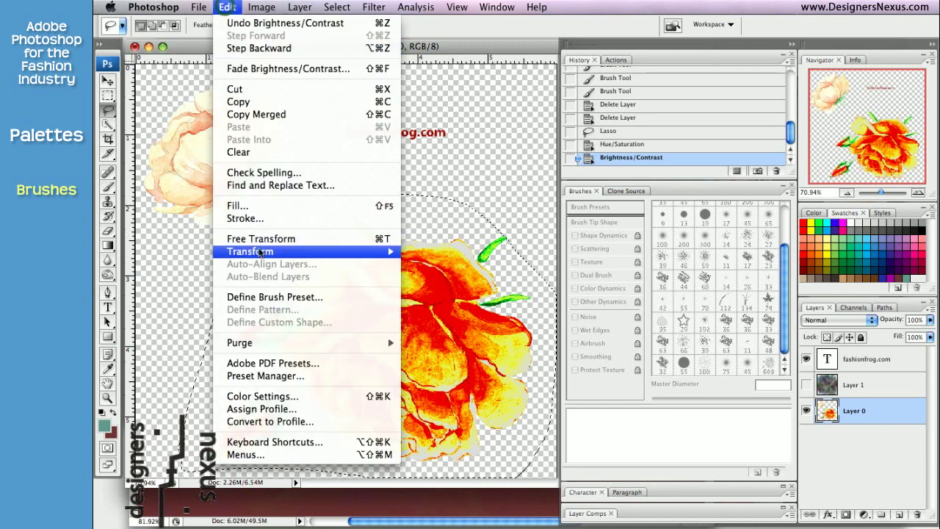
pyautogui.click(269, 297)
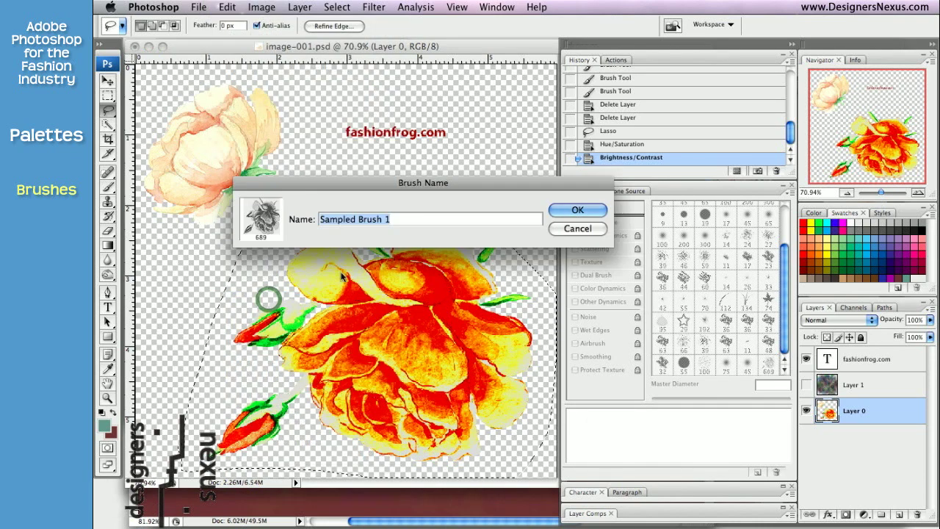
pyautogui.write('Rose 2')
pyautogui.click(556, 210)
# Step: With the selection cleared, add a new layer and stamp two translucent 689 px rose prints
pyautogui.press('b')
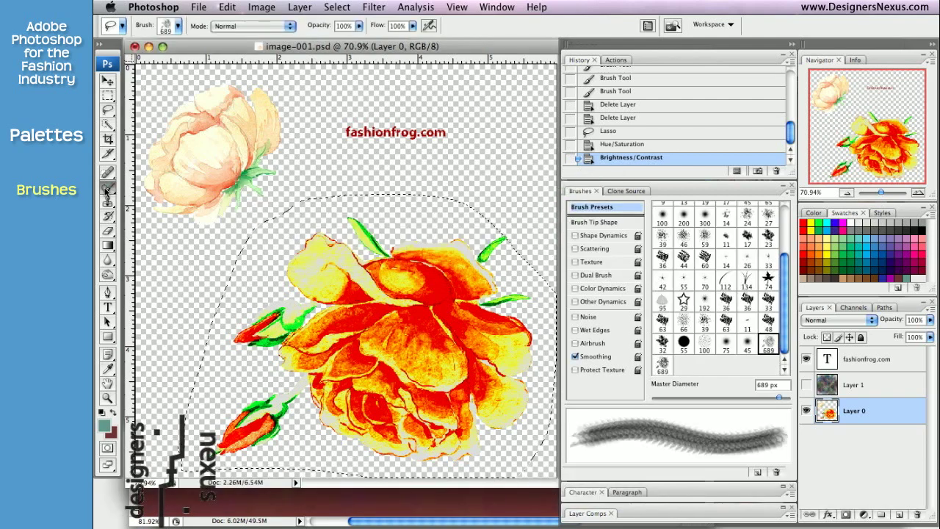
pyautogui.press('super+d')
pyautogui.click(900, 517)
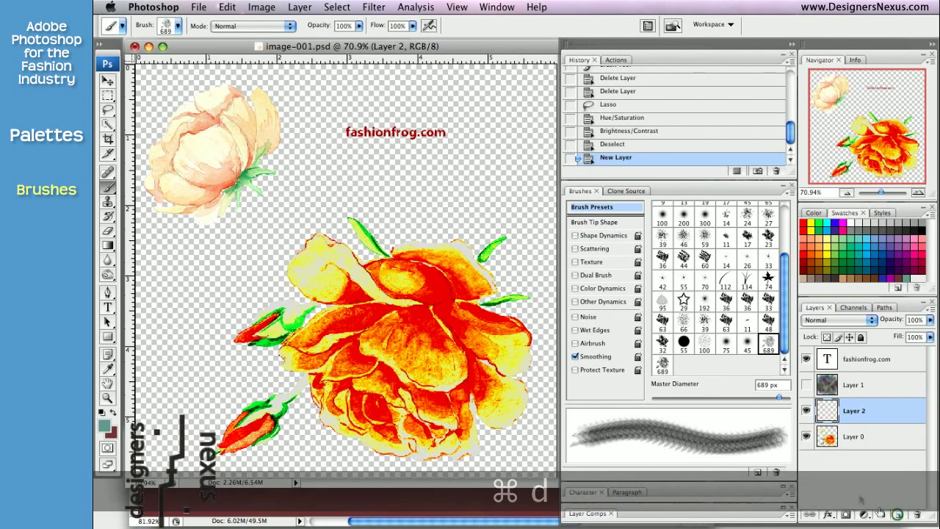
pyautogui.click(661, 365)
pyautogui.click(318, 189)
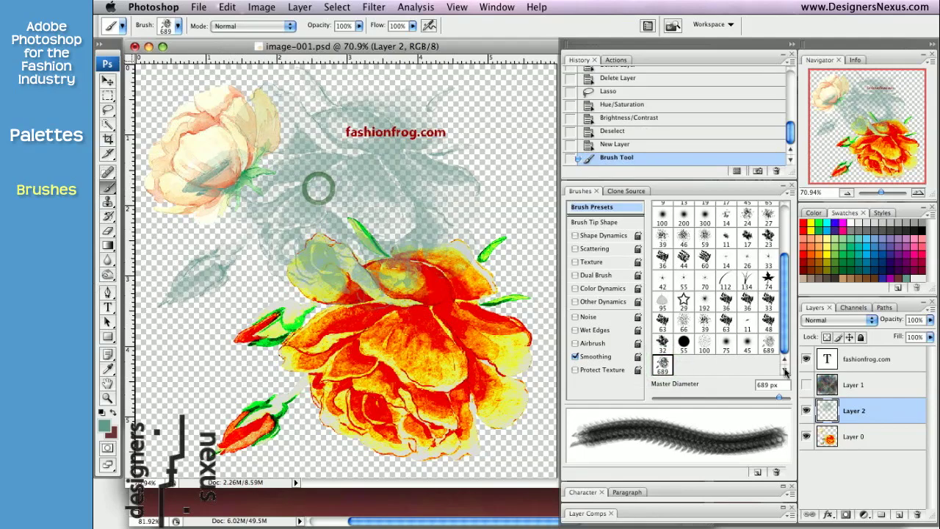
pyautogui.click(767, 343)
pyautogui.click(263, 356)
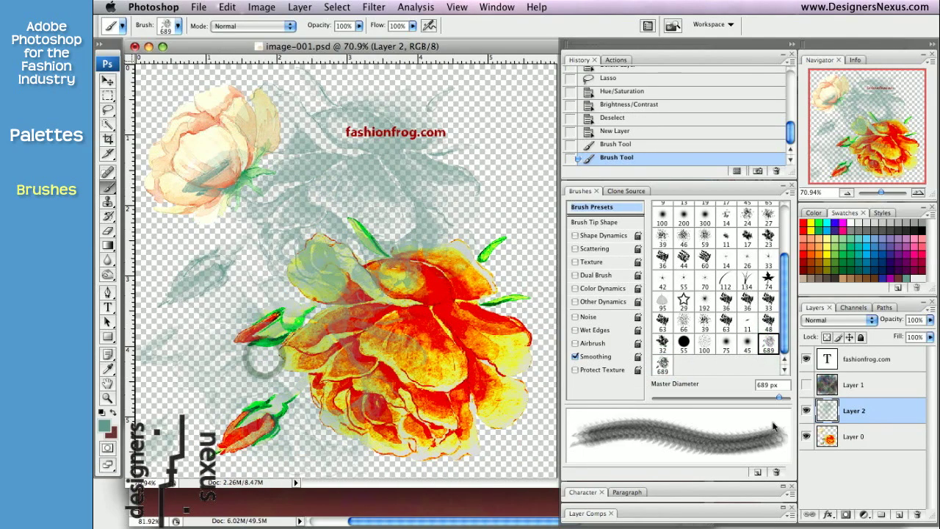
# Step: Hide the original rose layer and stamp red roses at the right and upper left
pyautogui.click(806, 436)
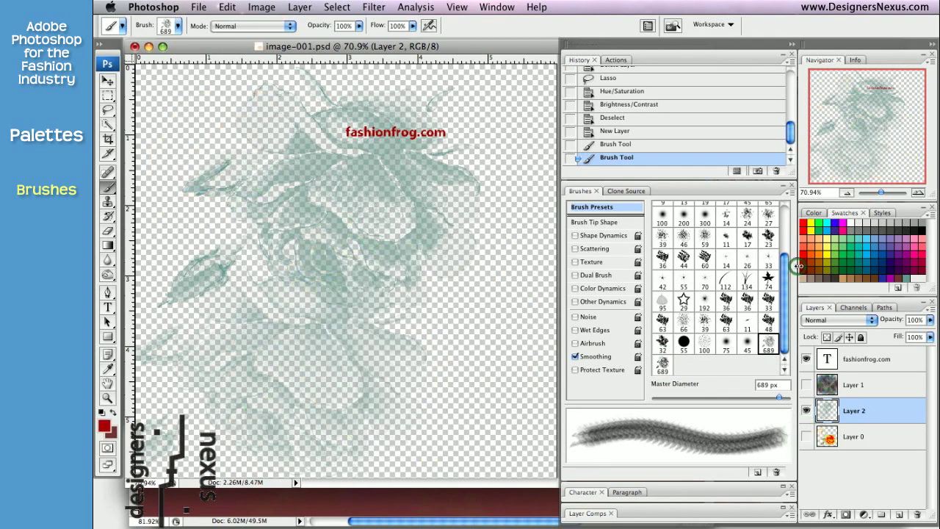
pyautogui.click(401, 279)
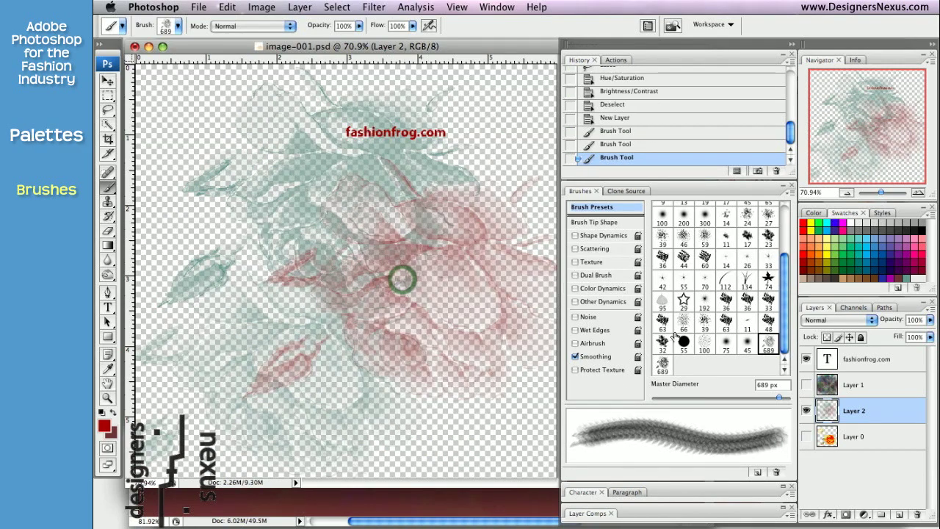
pyautogui.click(662, 363)
pyautogui.click(246, 178)
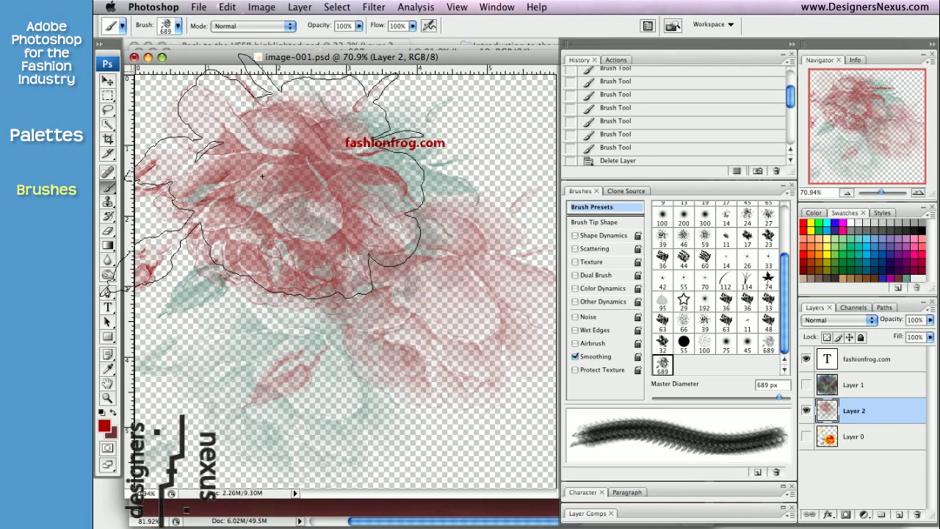
# Step: Choose the 100 px soft round brush (0% hardness) from the brush preset picker
pyautogui.click(177, 27)
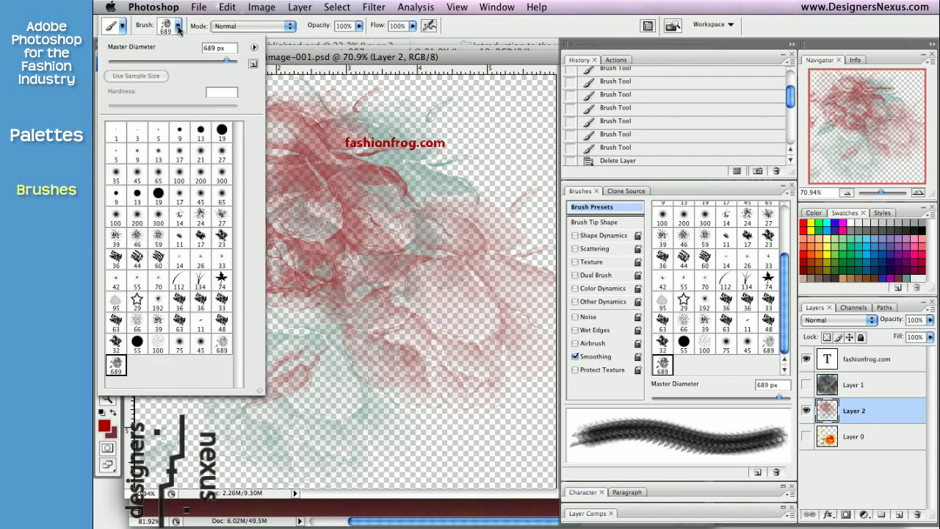
pyautogui.click(179, 178)
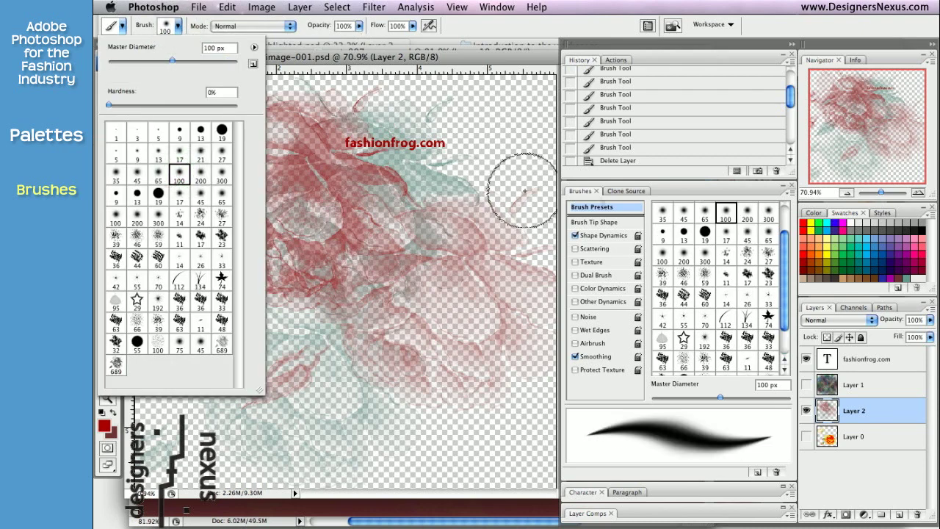
pyautogui.click(599, 200)
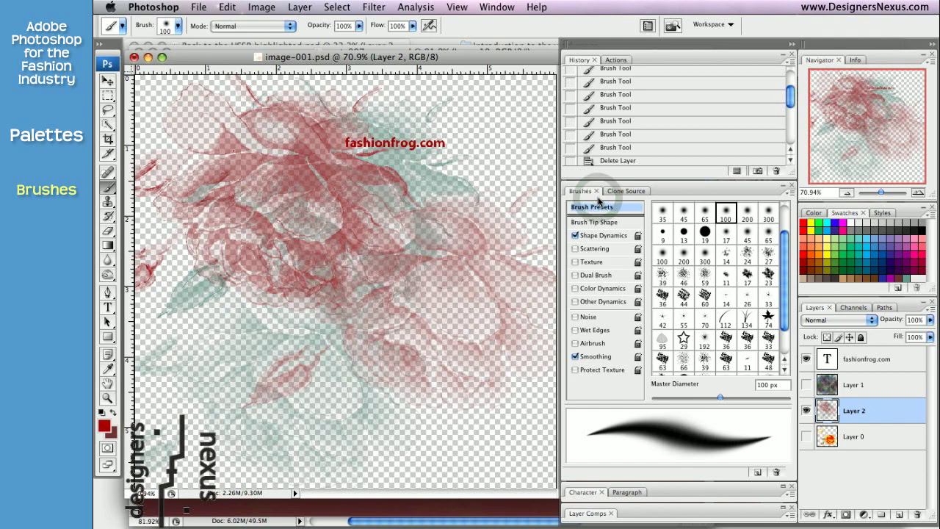